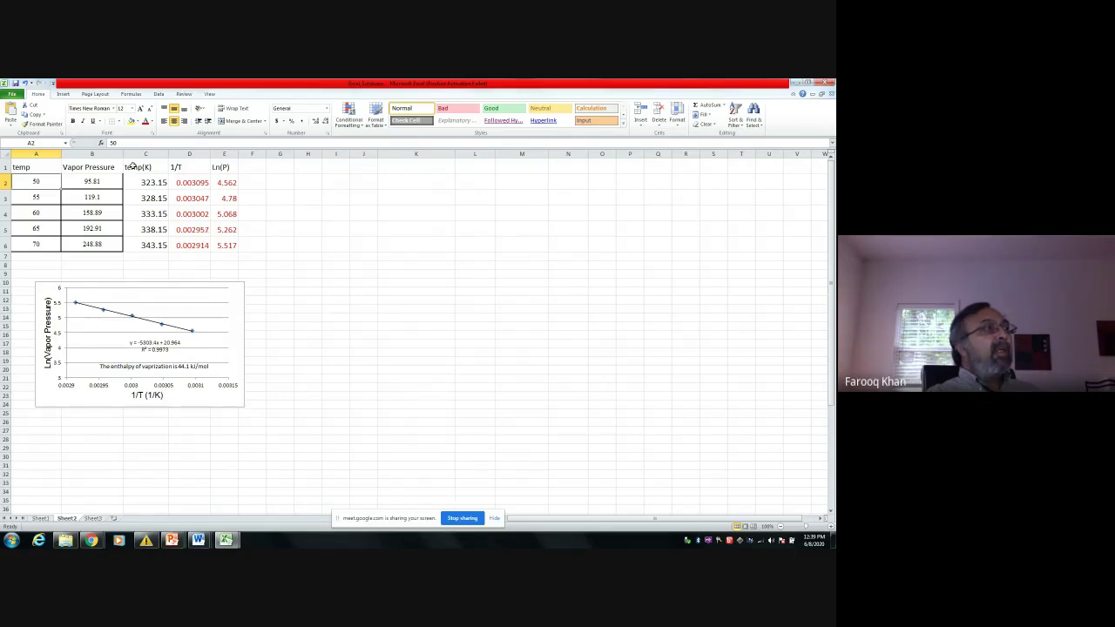
Copy the temperature and vapor pressure data with its headers from A1:B6.
left_click(131, 165)
left_click(21, 165)
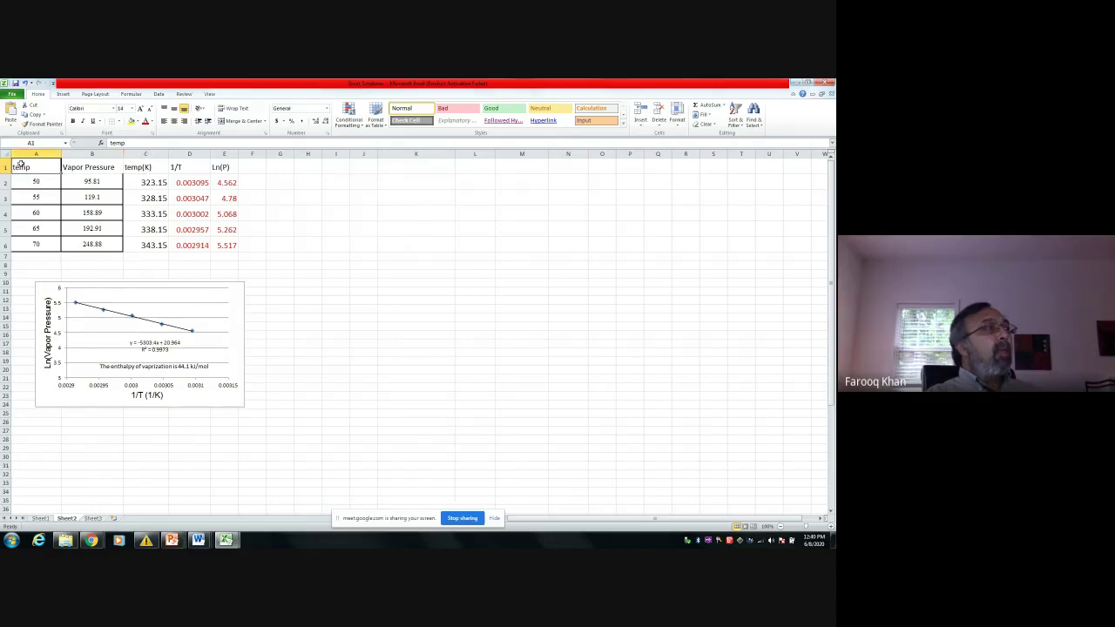
left_click_drag(21, 166, 78, 244)
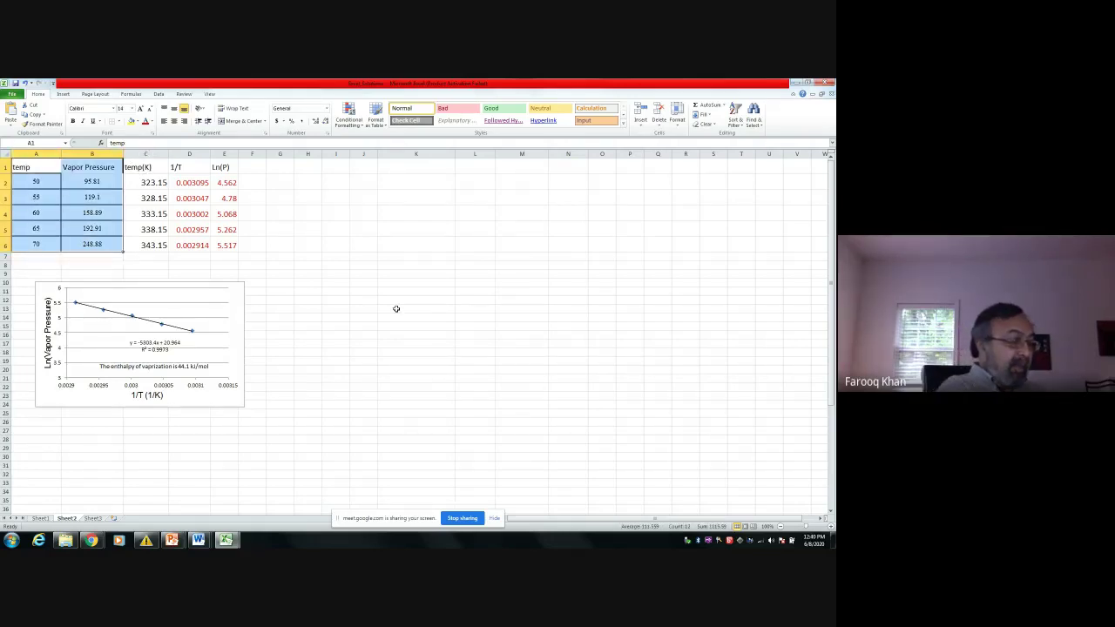
key("ctrl+c")
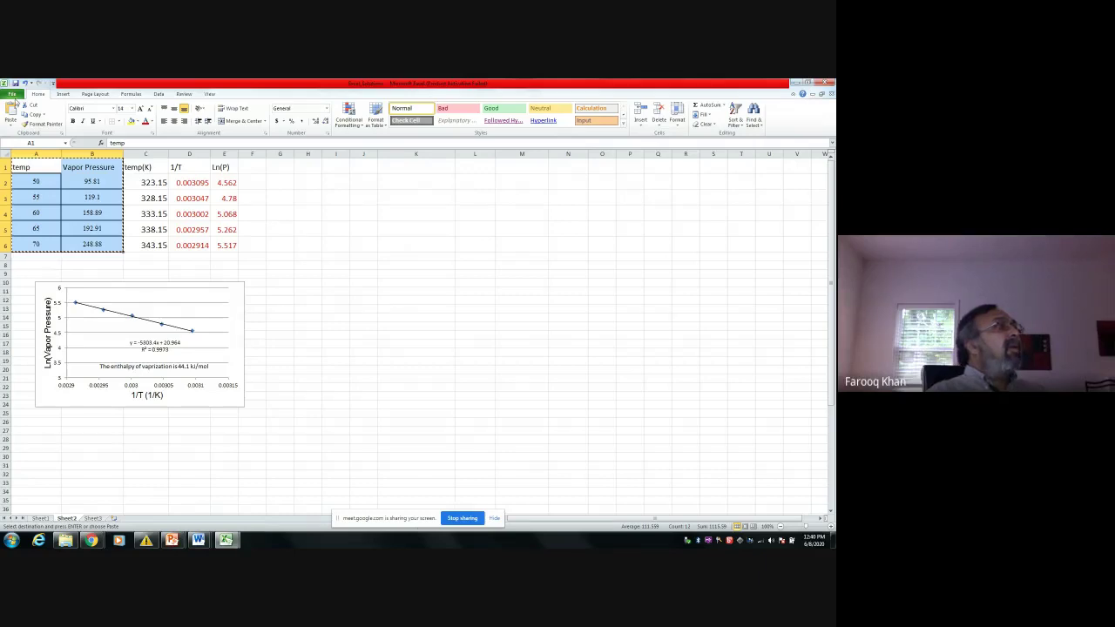
Create a new blank workbook and paste the copied data starting at cell A1.
left_click(12, 93)
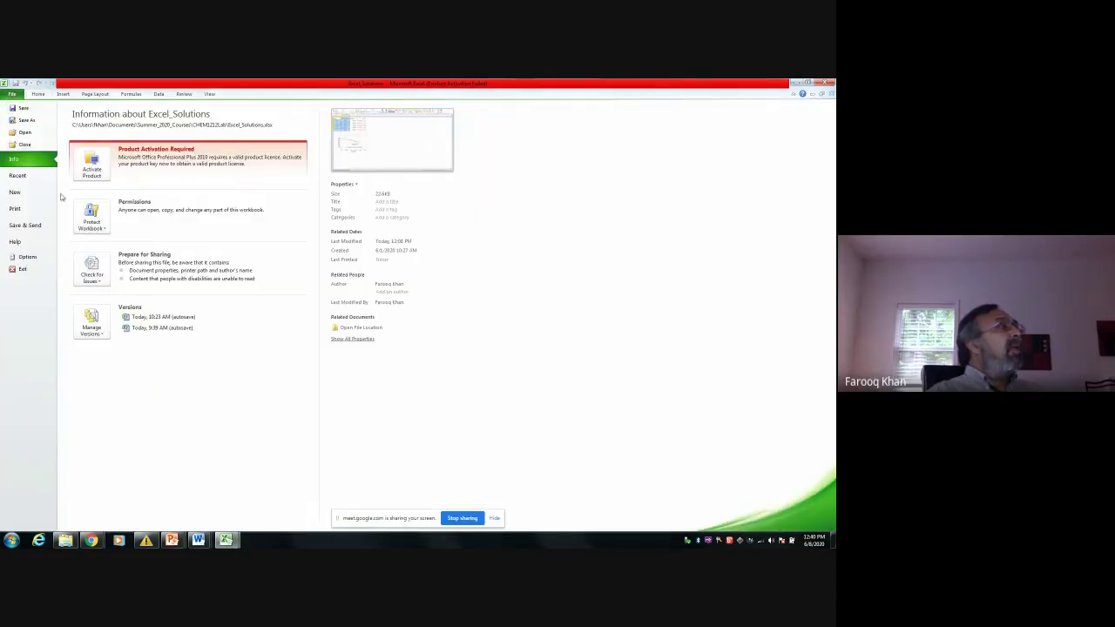
left_click(16, 192)
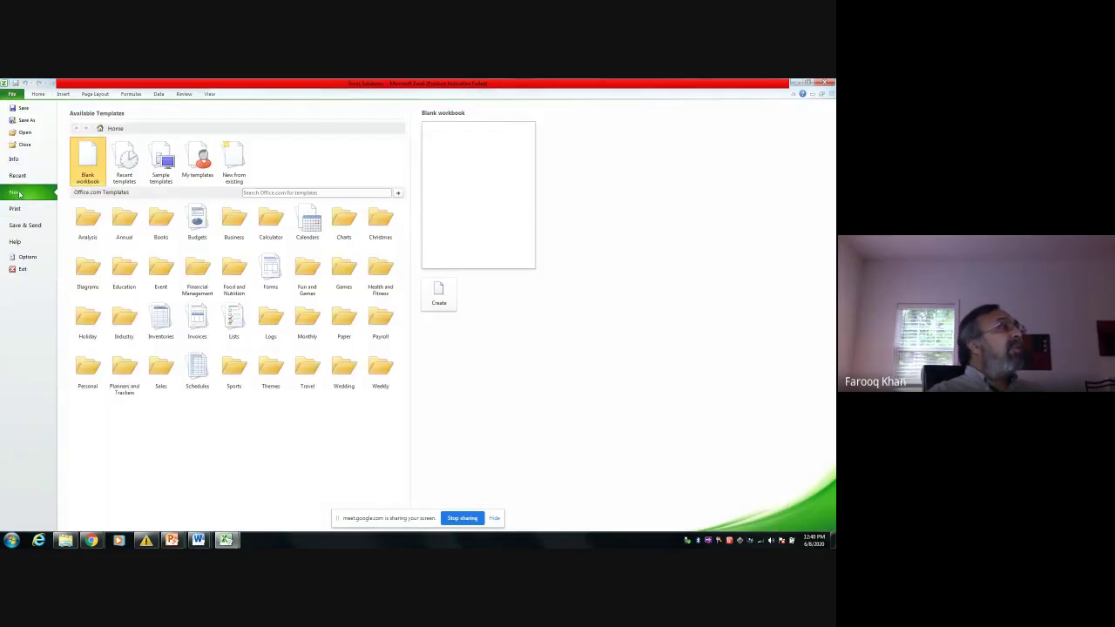
double_click(99, 172)
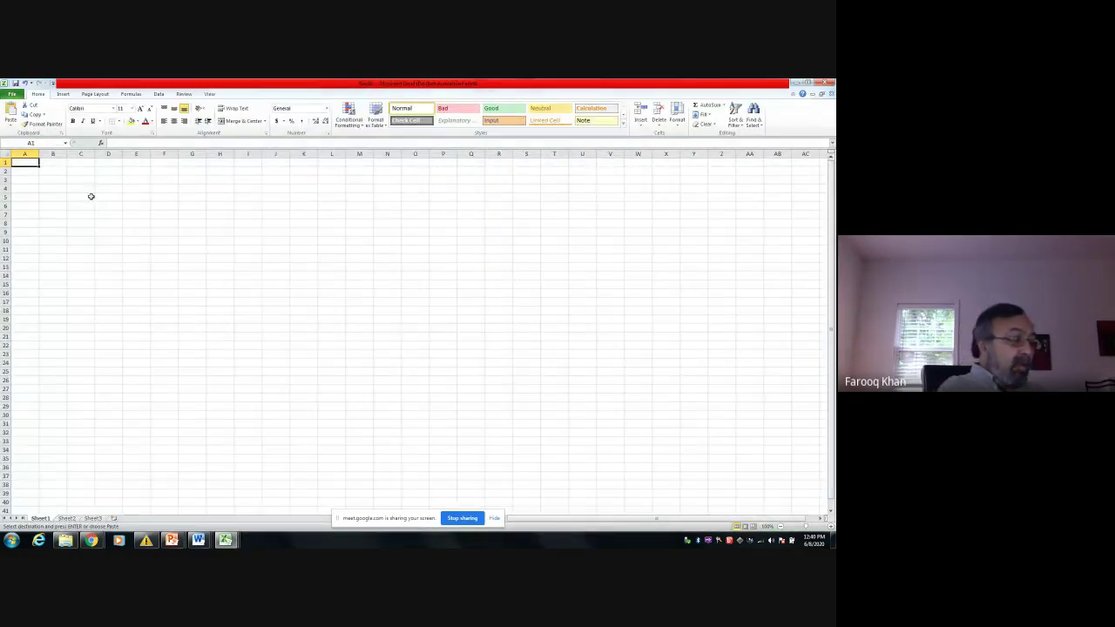
key("ctrl+v")
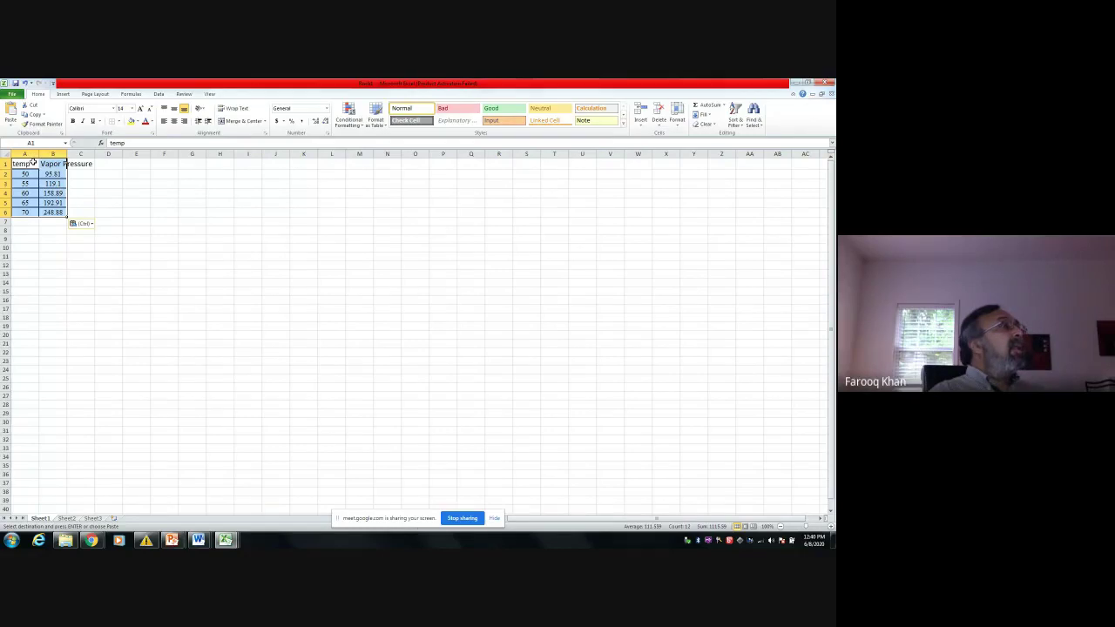
Widen column B so that the Vapor Pressure header fits inside it.
left_click_drag(41, 163, 58, 174)
left_click(141, 211)
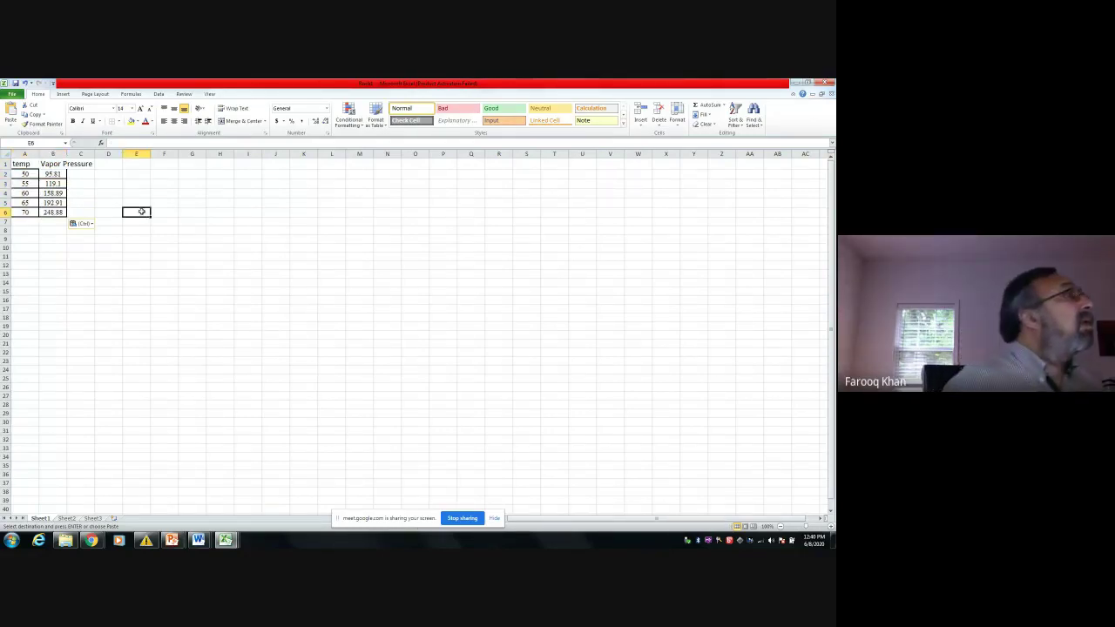
left_click_drag(67, 155, 103, 167)
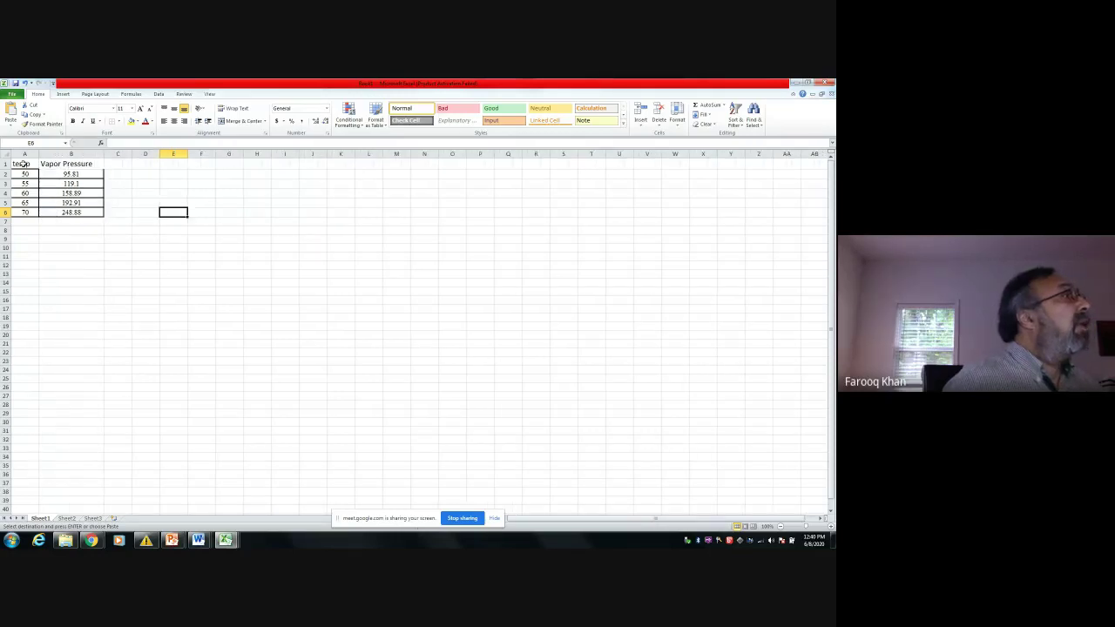
Enlarge the font size of the pasted data table in A1:B6.
left_click_drag(24, 163, 70, 209)
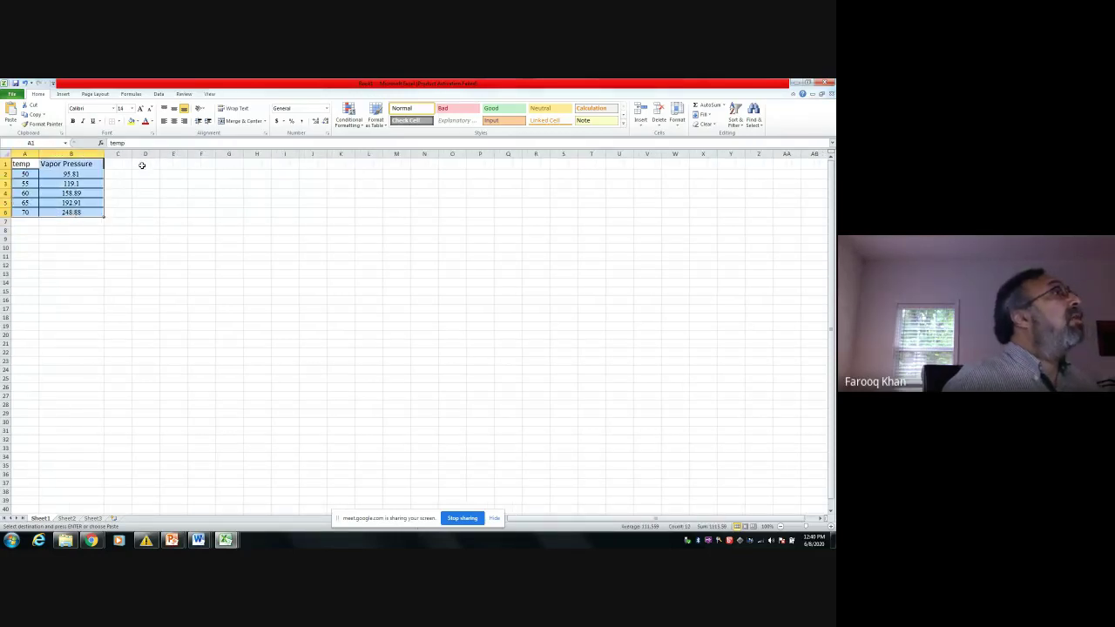
left_click(131, 108)
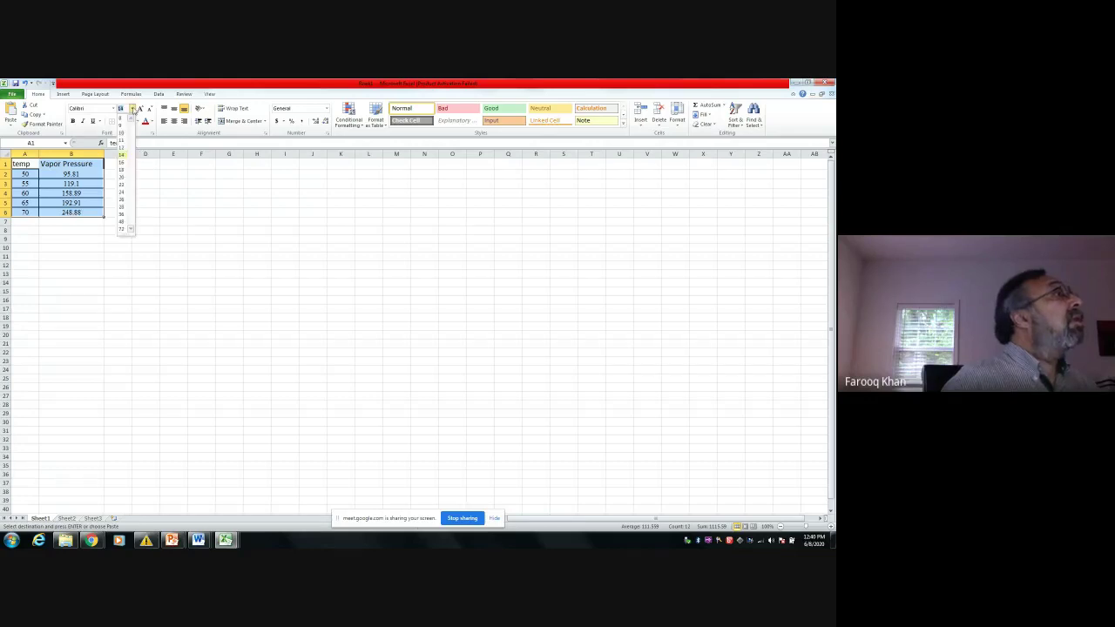
left_click(120, 185)
left_click(192, 237)
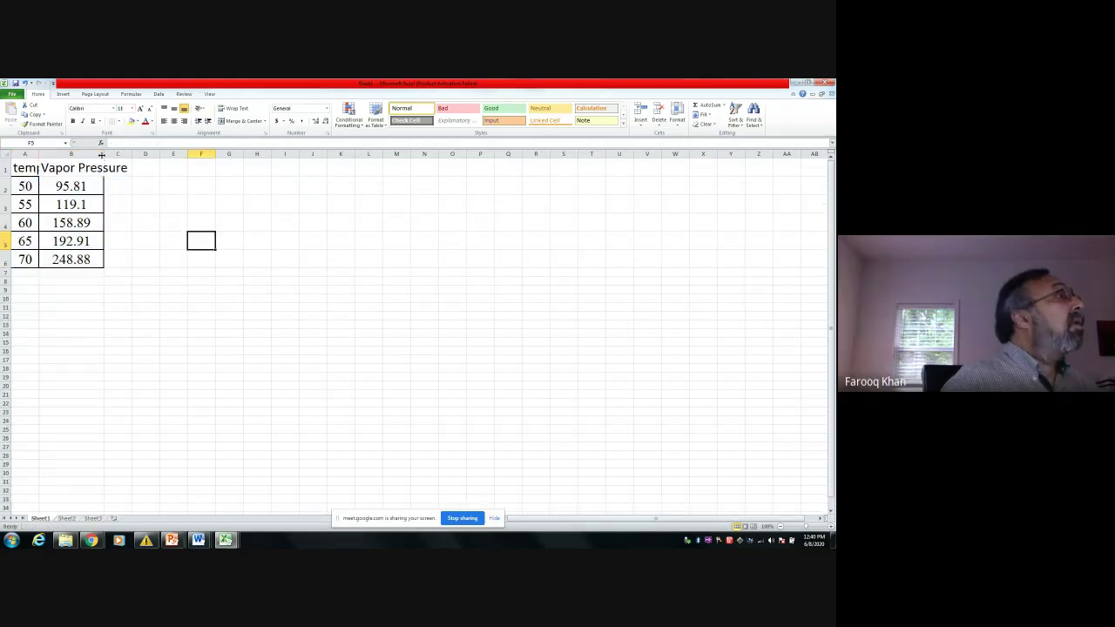
Widen columns A and B to fit their enlarged text, and widen the empty column C.
left_click_drag(102, 155, 126, 155)
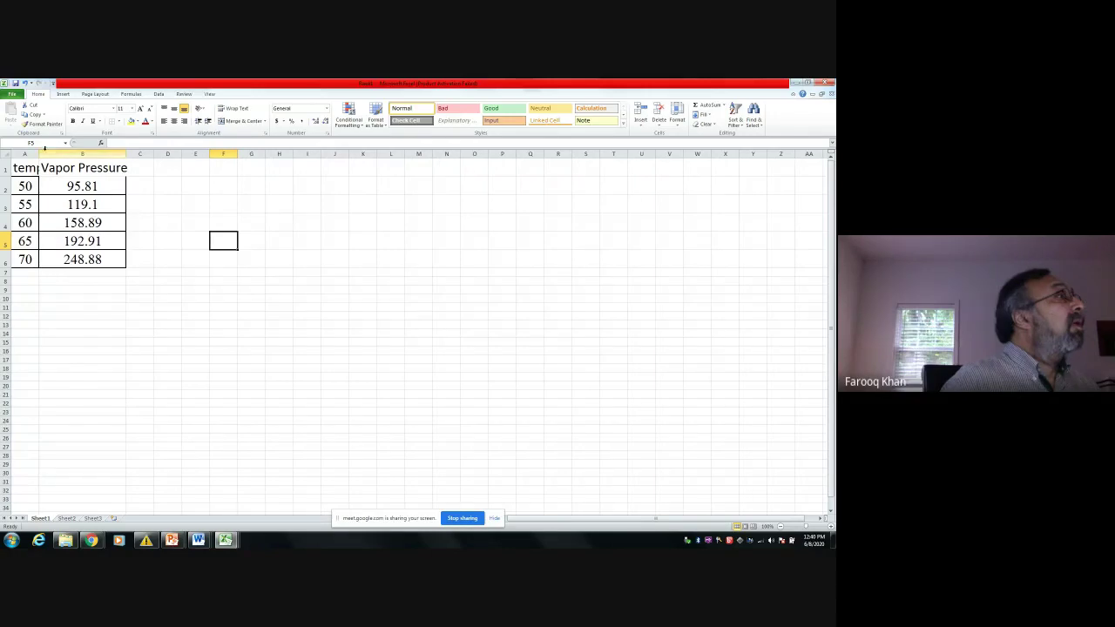
left_click_drag(38, 155, 59, 155)
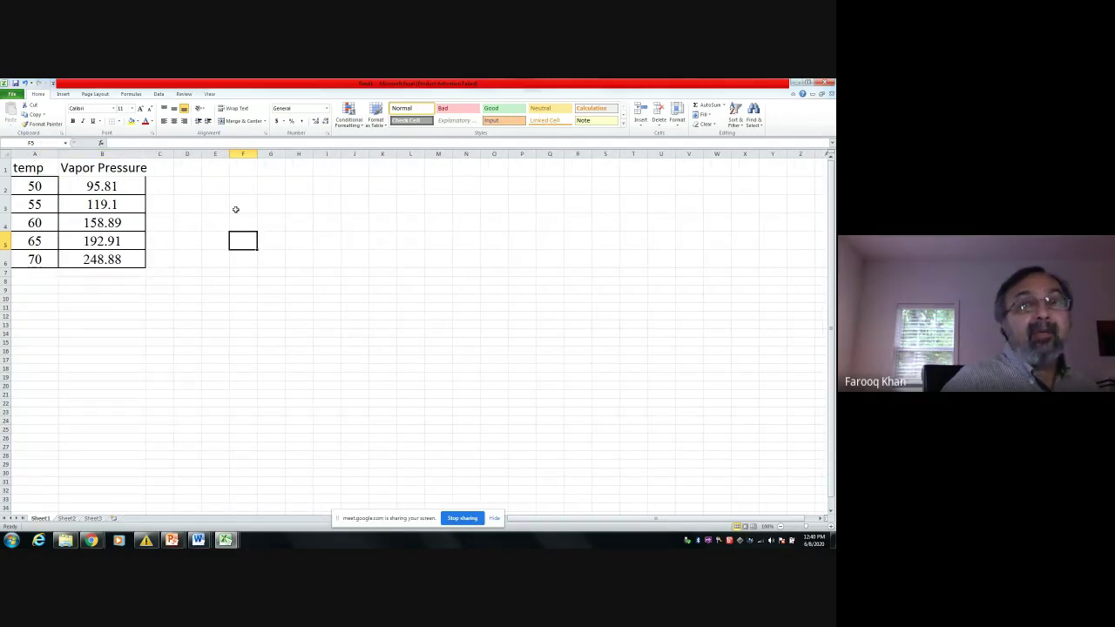
left_click(168, 189)
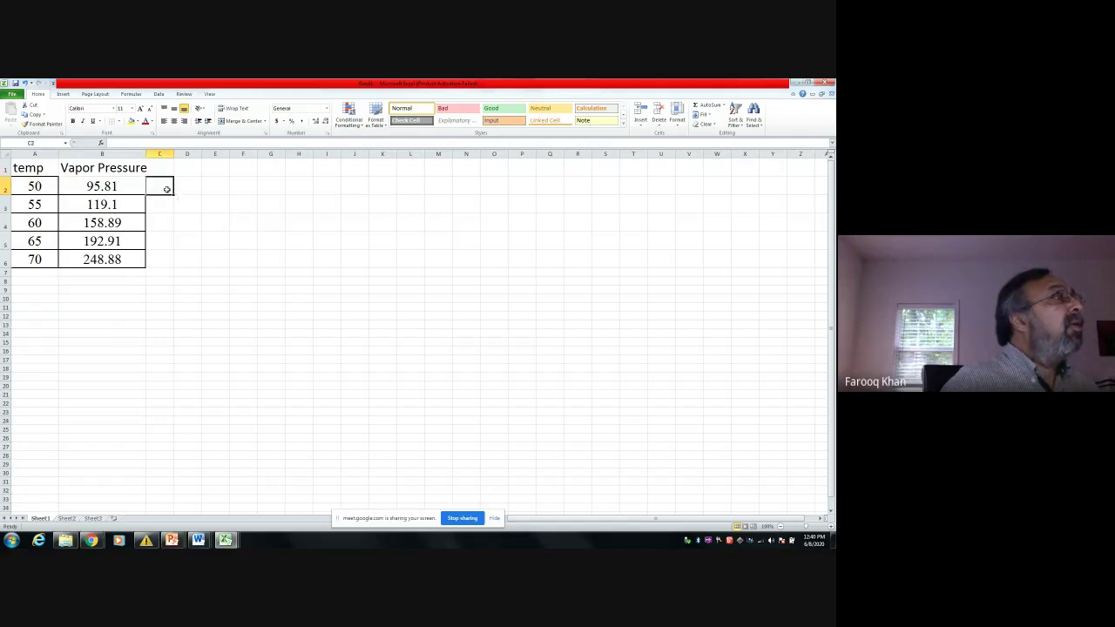
left_click_drag(173, 154, 194, 154)
Enter the column headers T(K) in C1, 1/T in D1 and Ln(Vapor Pressure) in E1.
left_click(181, 173)
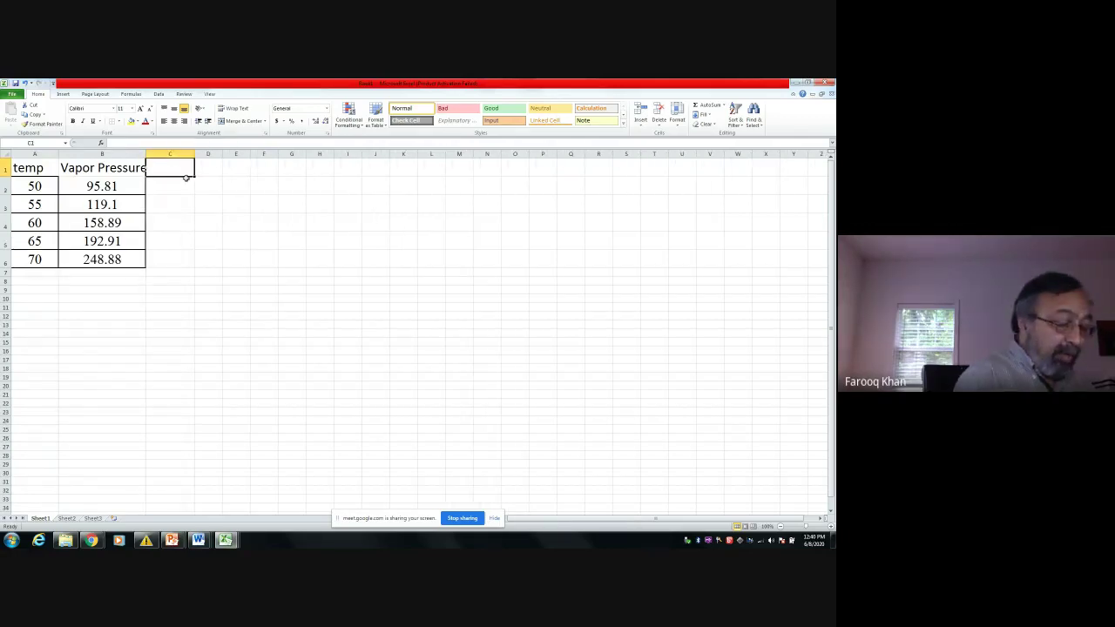
type("K")
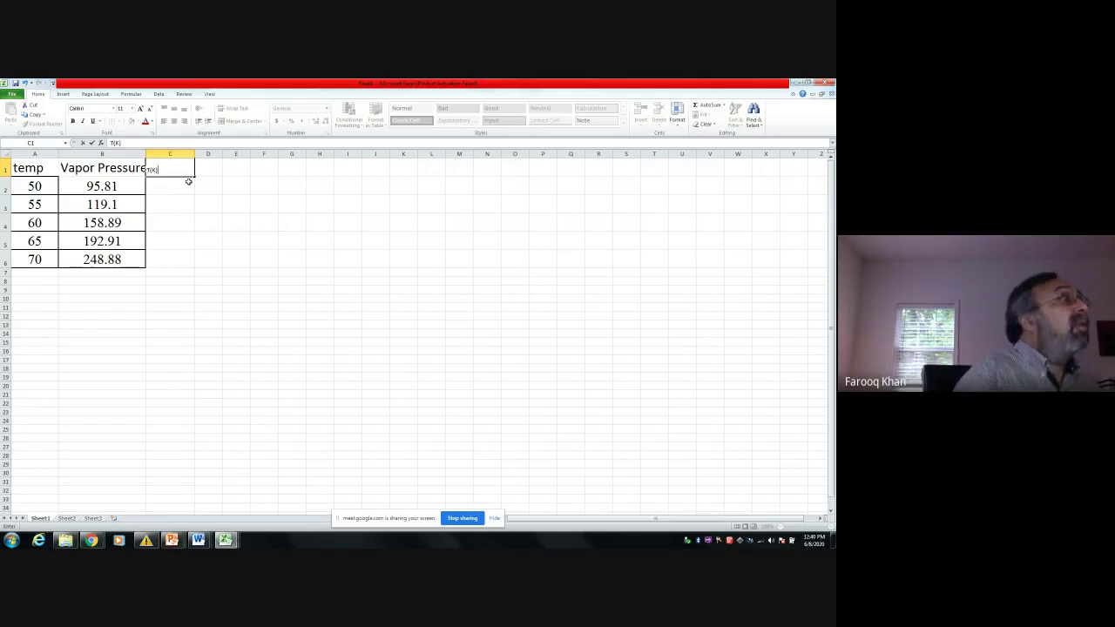
left_click(212, 174)
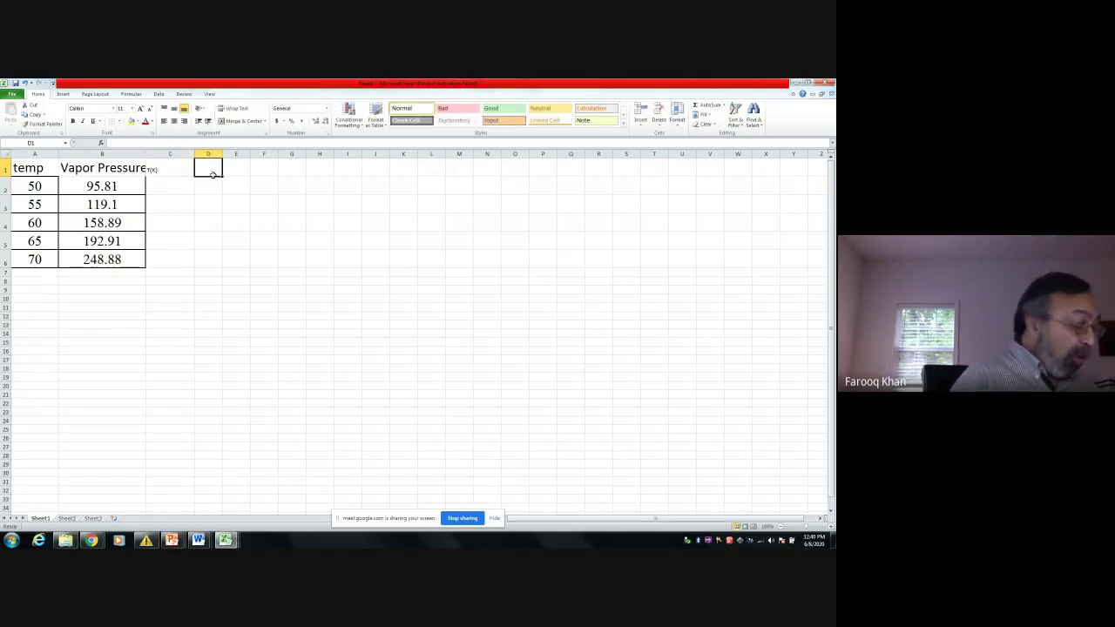
type("1/T")
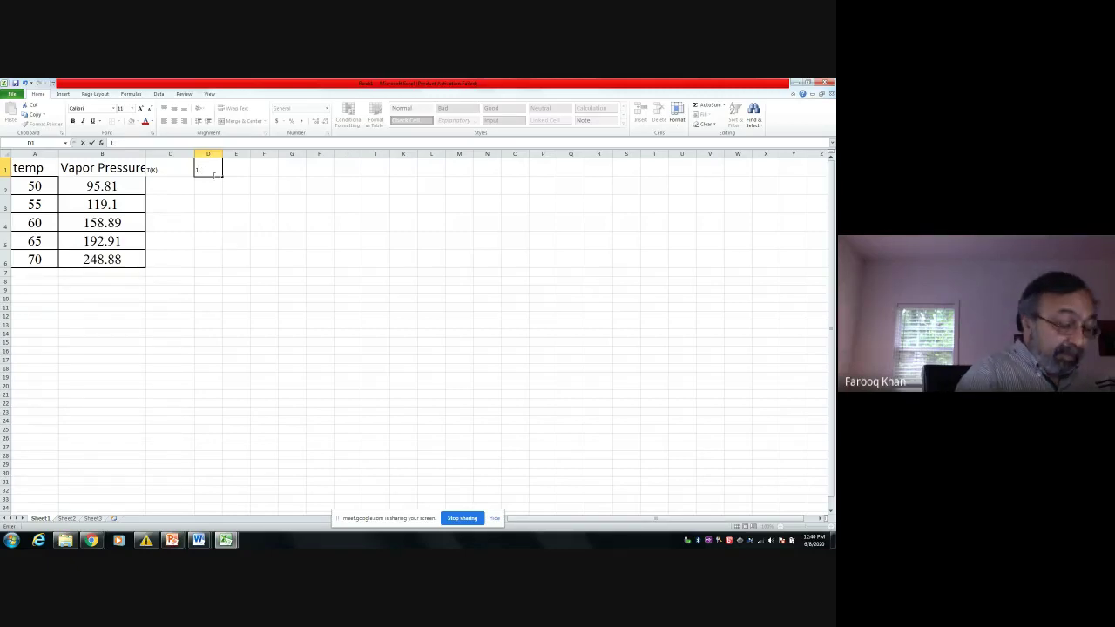
type("/T")
left_click(242, 175)
type("Ln")
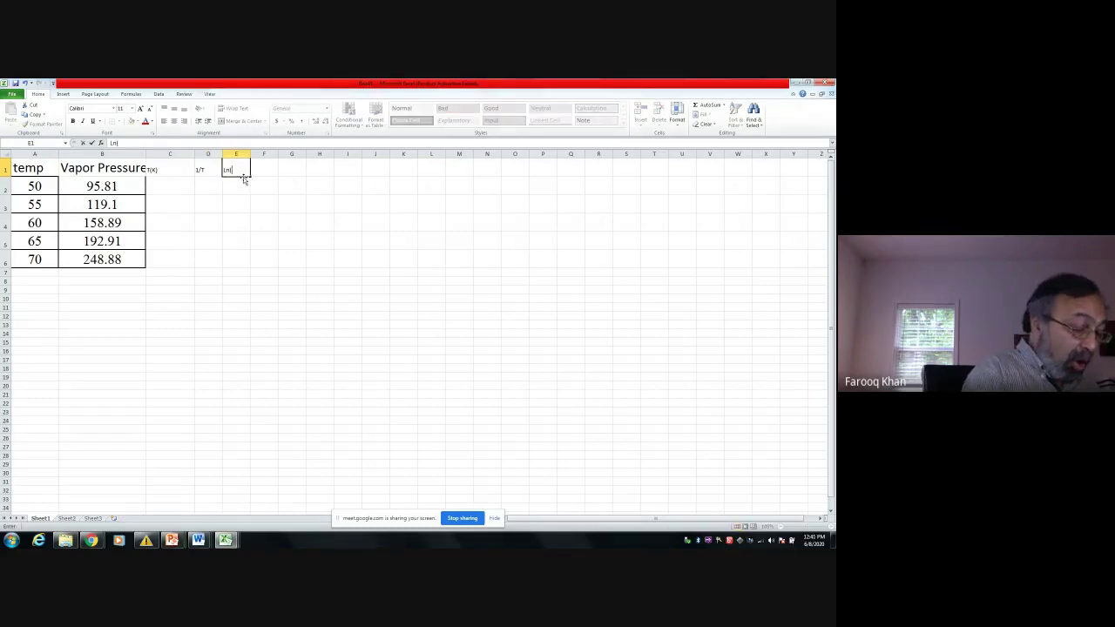
type("(Vapor")
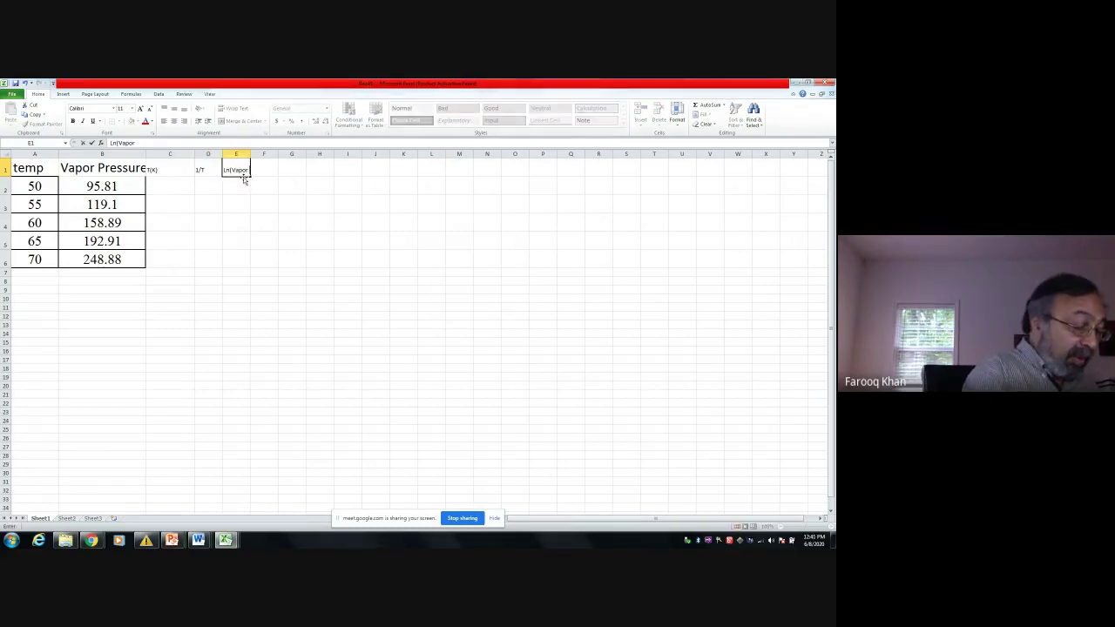
type(" Pressure")
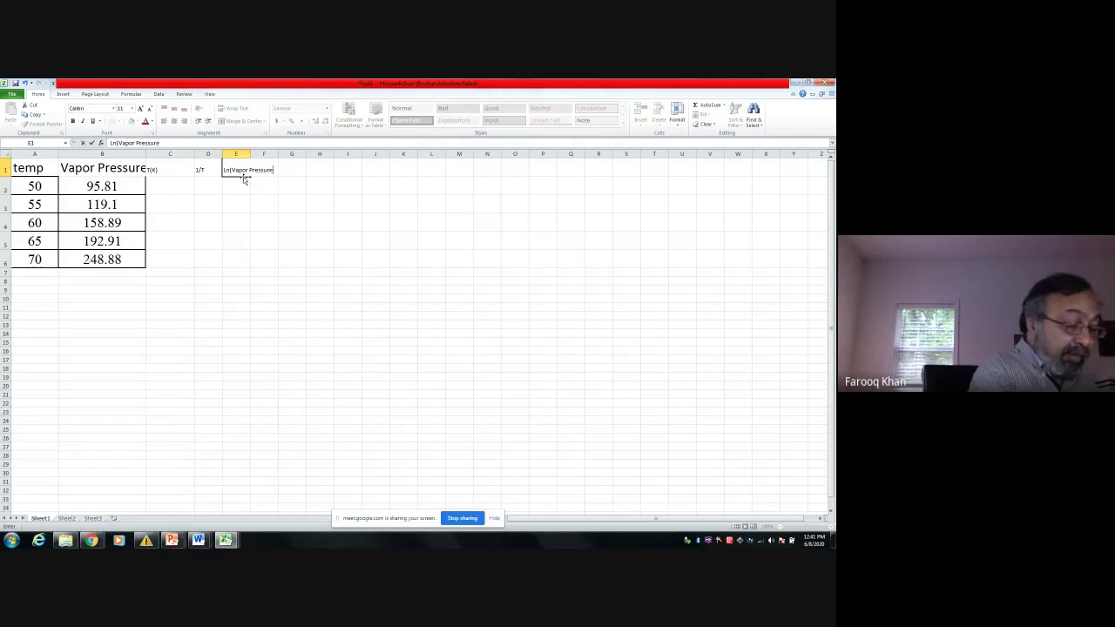
Enlarge the font of the new headers in row 1 to match the existing column headers.
left_click_drag(162, 171, 264, 175)
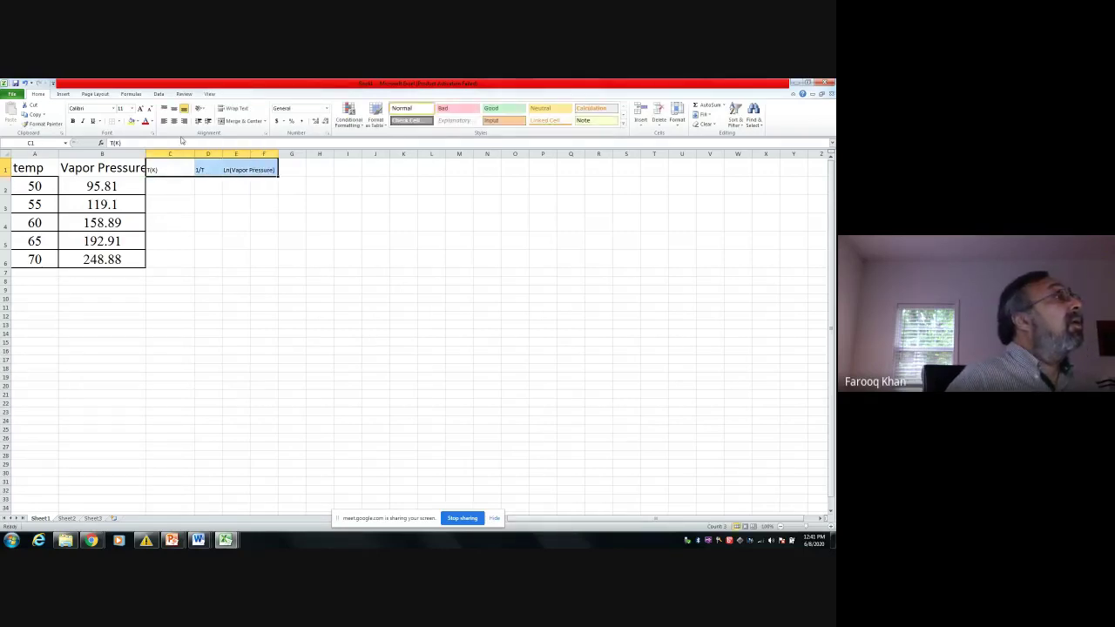
left_click(131, 108)
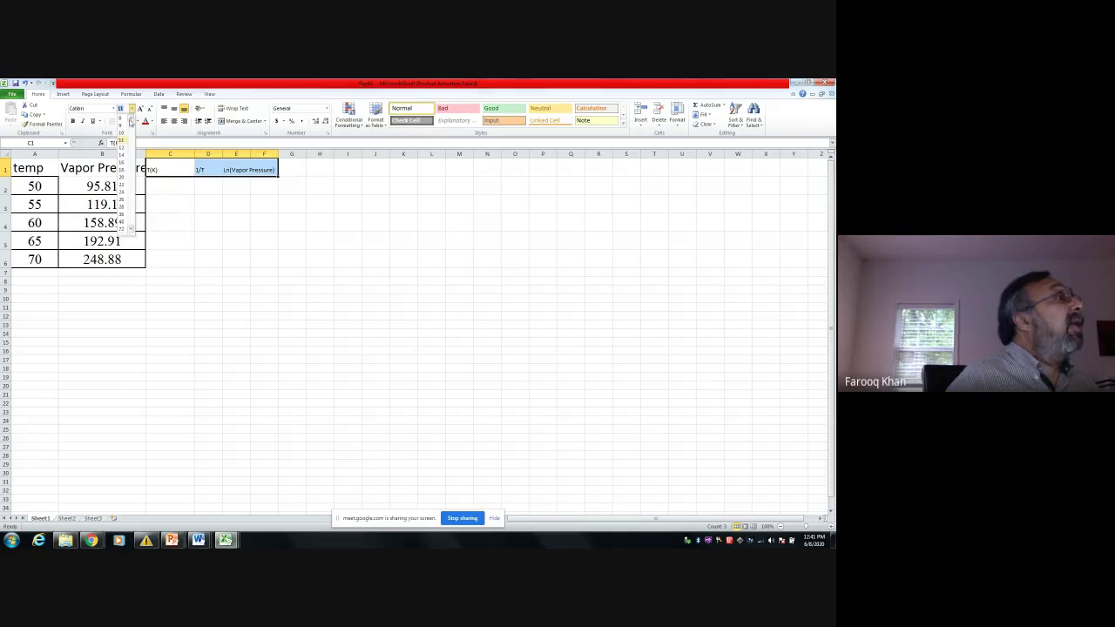
left_click(122, 193)
left_click(300, 261)
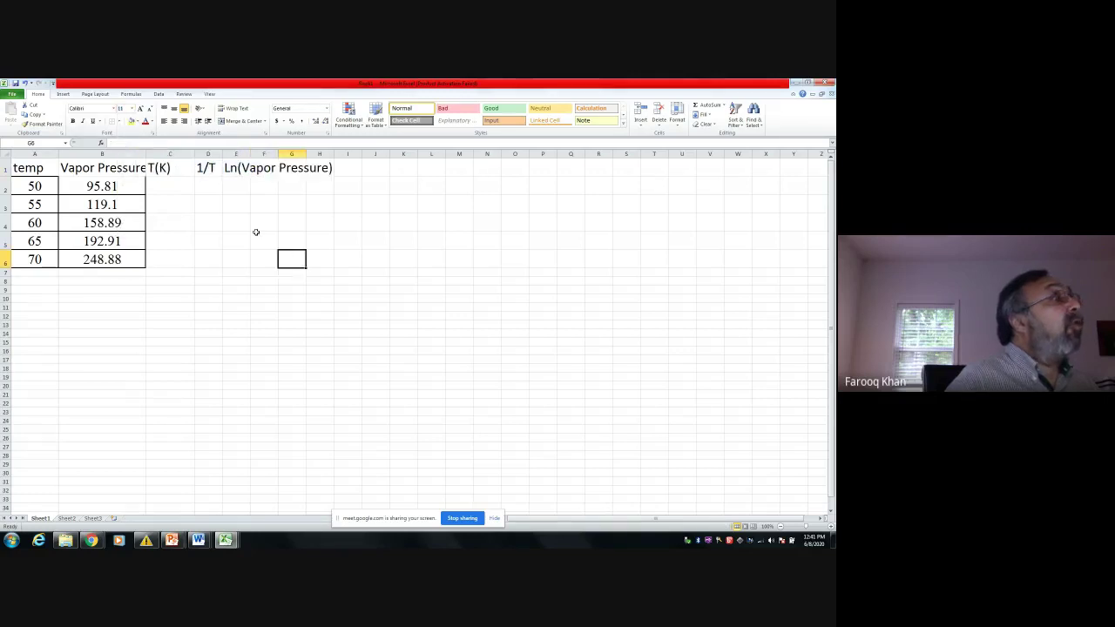
Convert the first temperature to kelvin in C2 with the formula =A2+273.15.
left_click(164, 186)
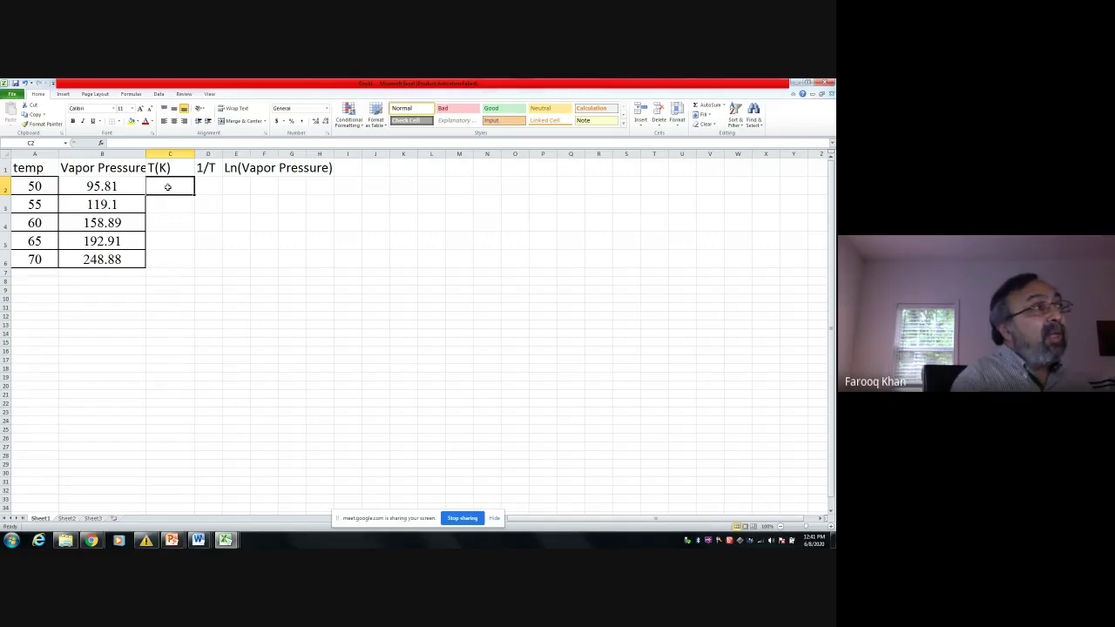
type("=")
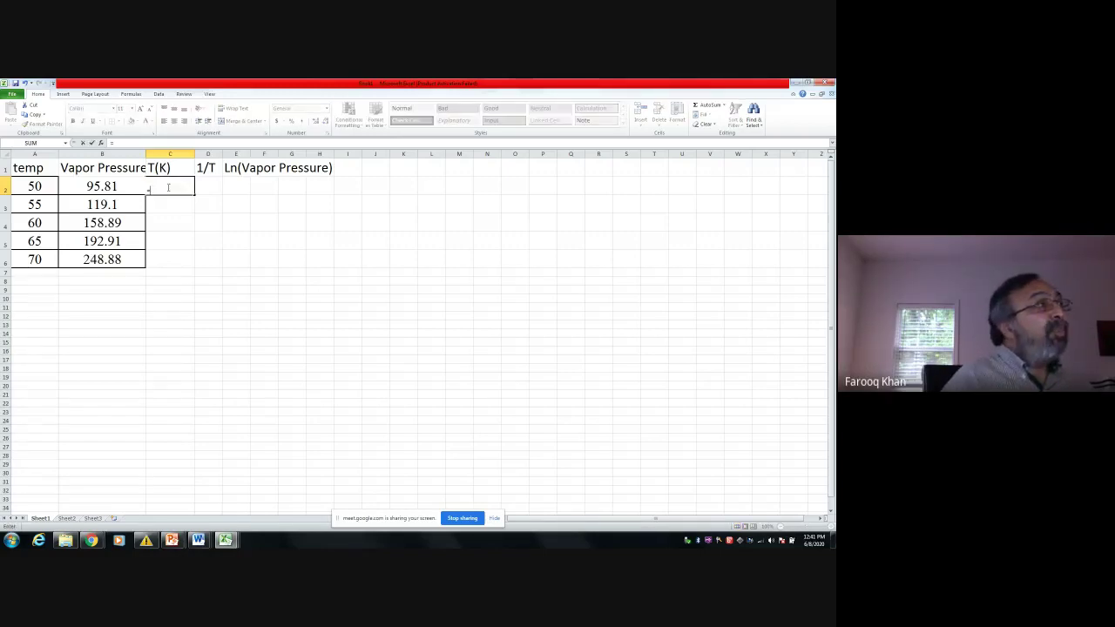
left_click(35, 185)
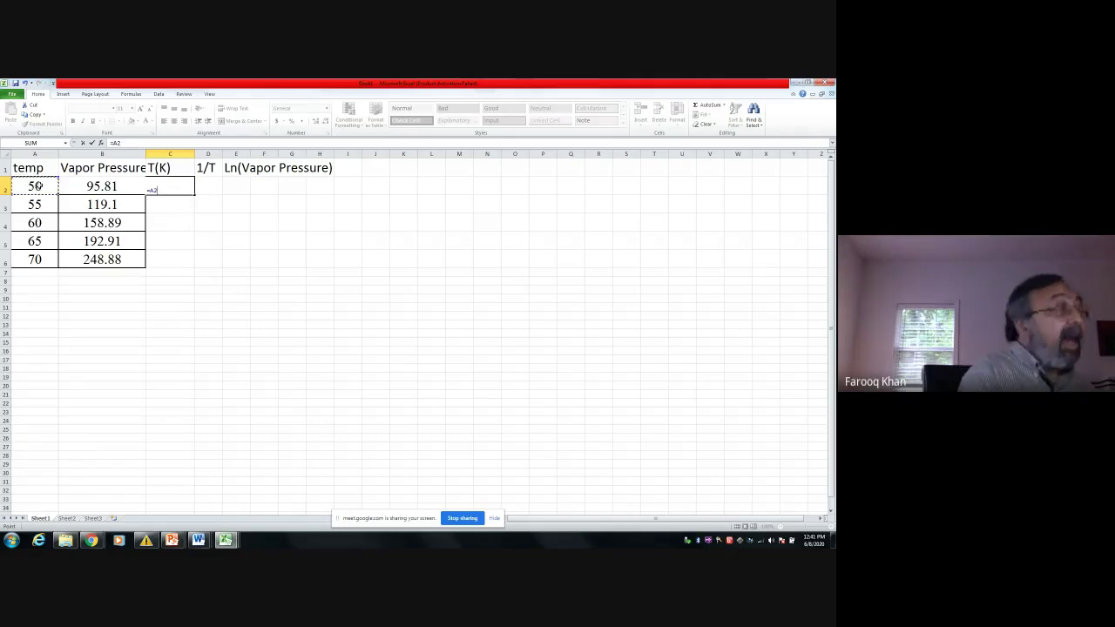
type("+2")
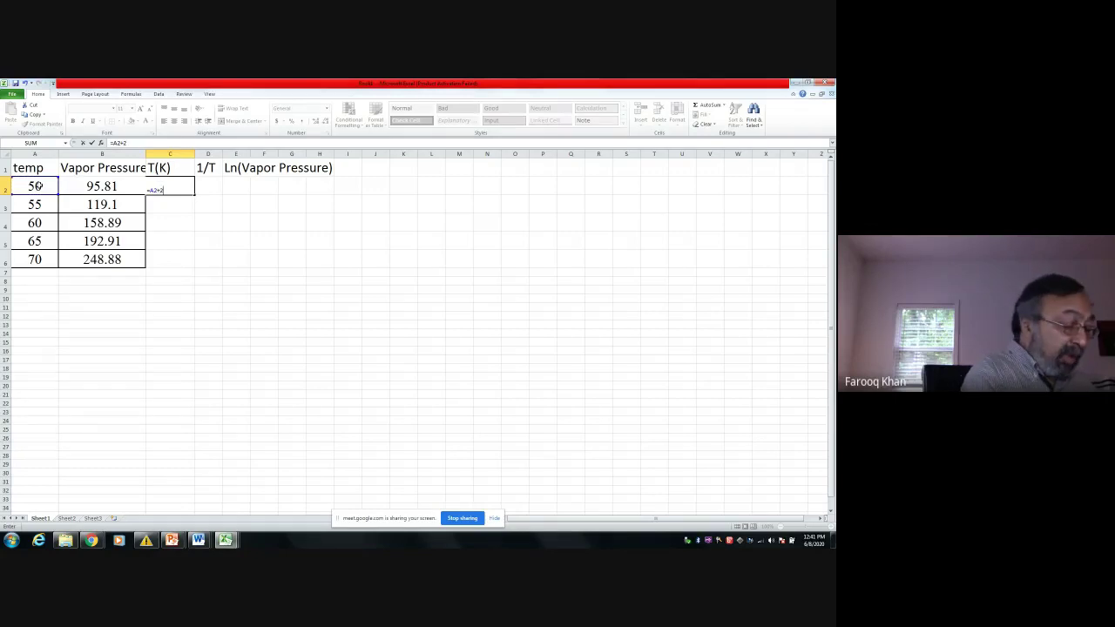
type("73.15")
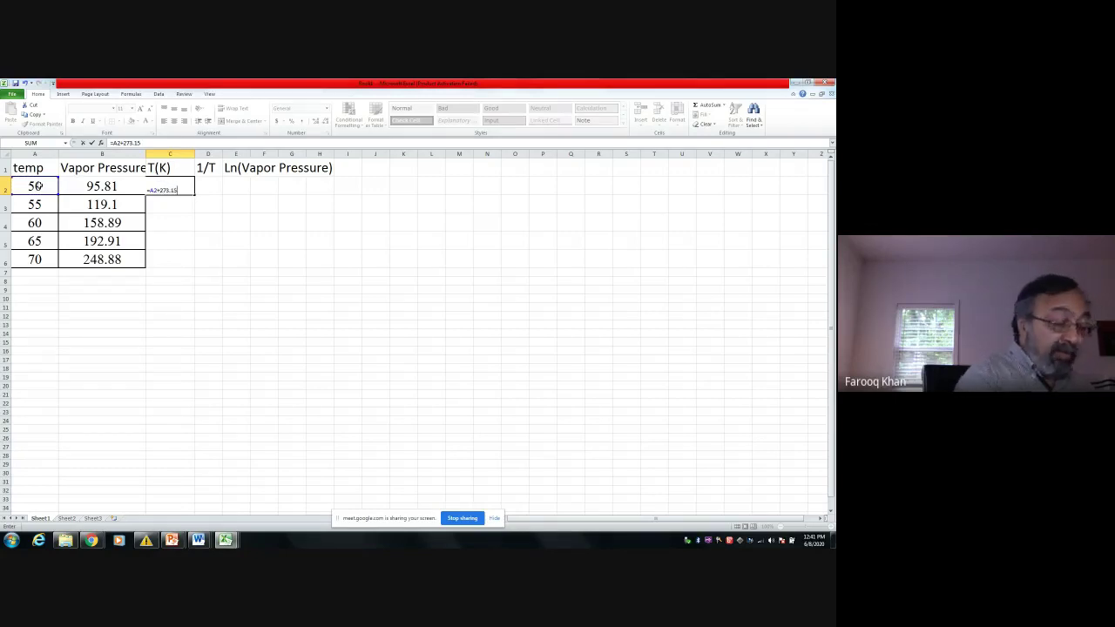
key("Return")
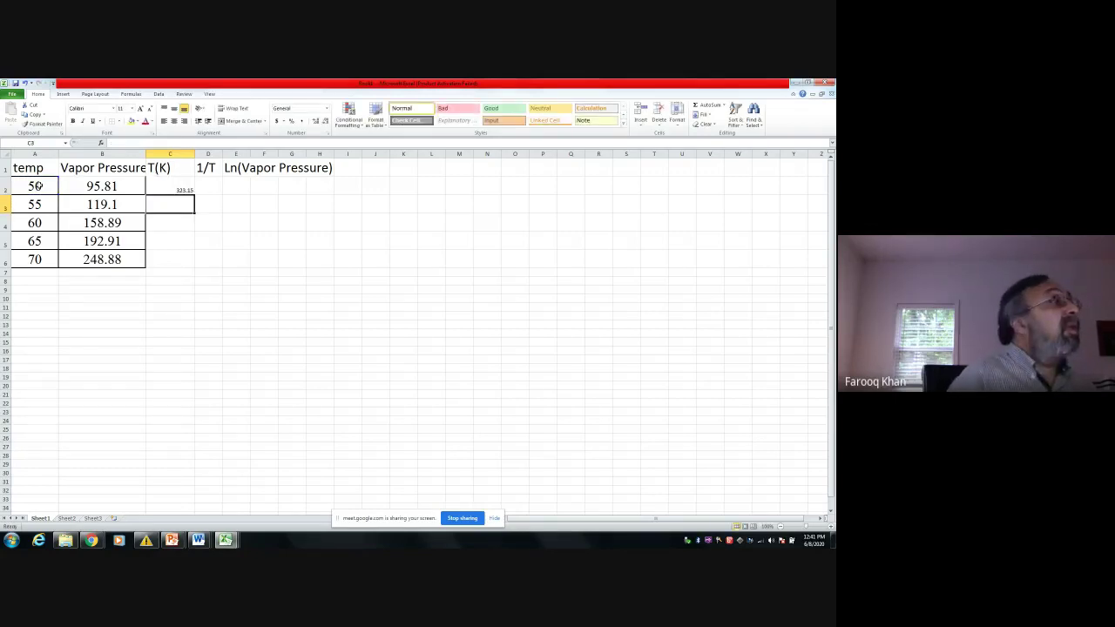
Set the font size of the kelvin temperature in C2 to 20 and reselect the cell.
left_click(165, 187)
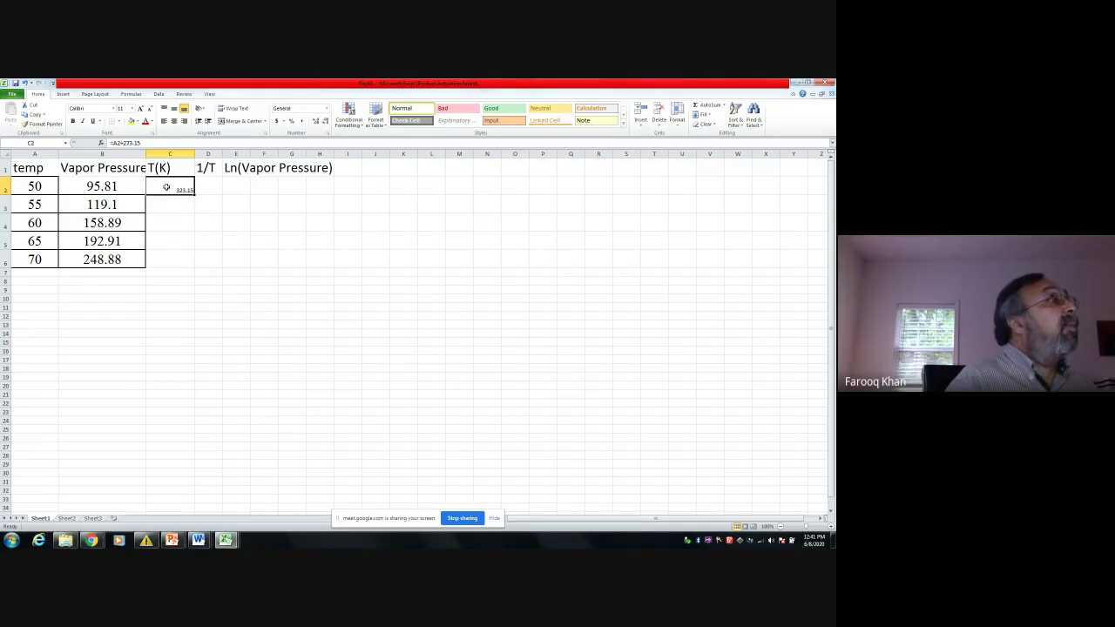
left_click(131, 108)
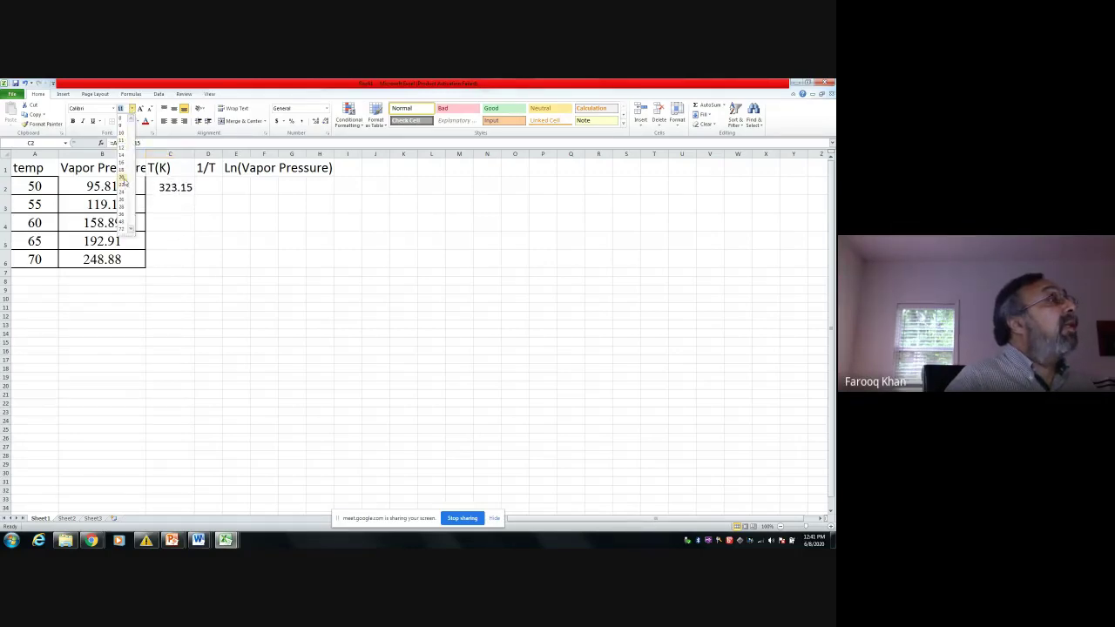
left_click(207, 222)
left_click(208, 222)
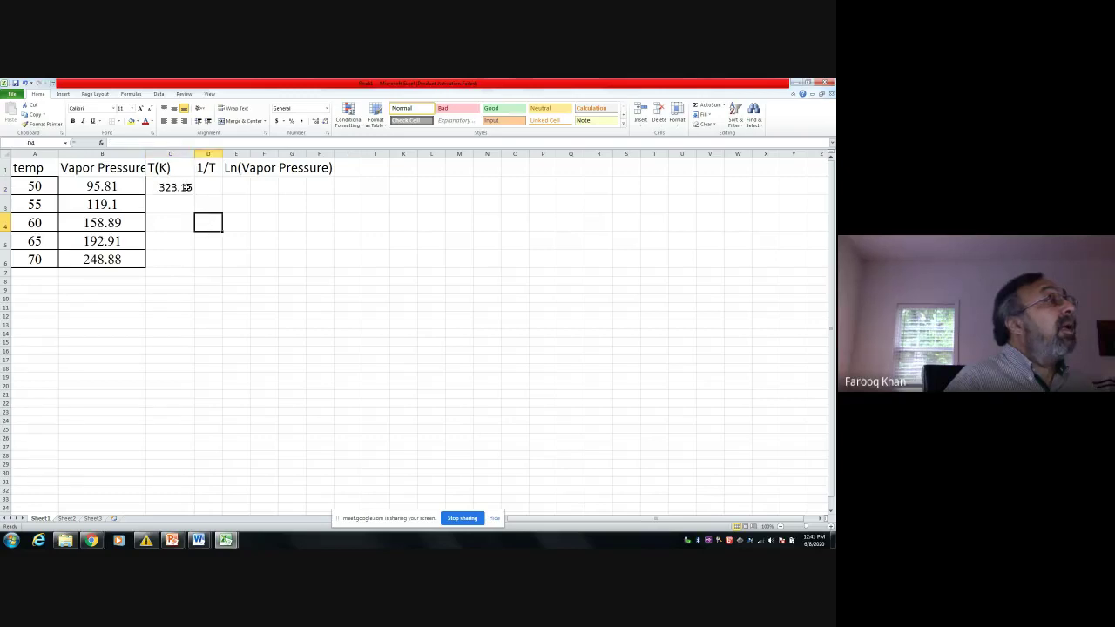
left_click(185, 187)
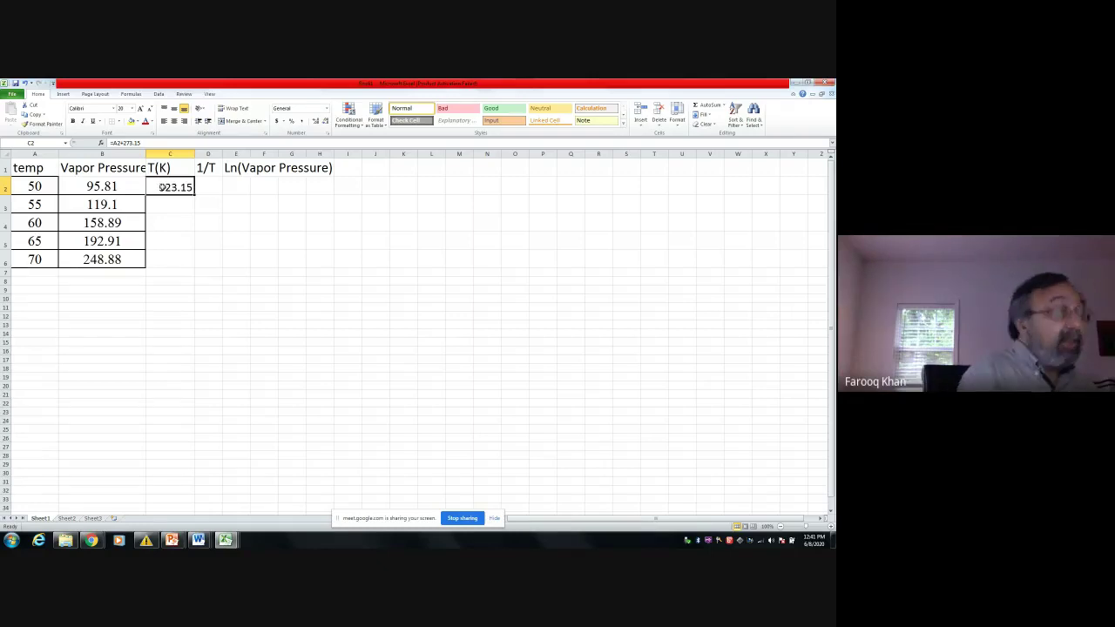
Clear C2 and re-enter the kelvin conversion formula =A2+273.15.
key("BackSpace")
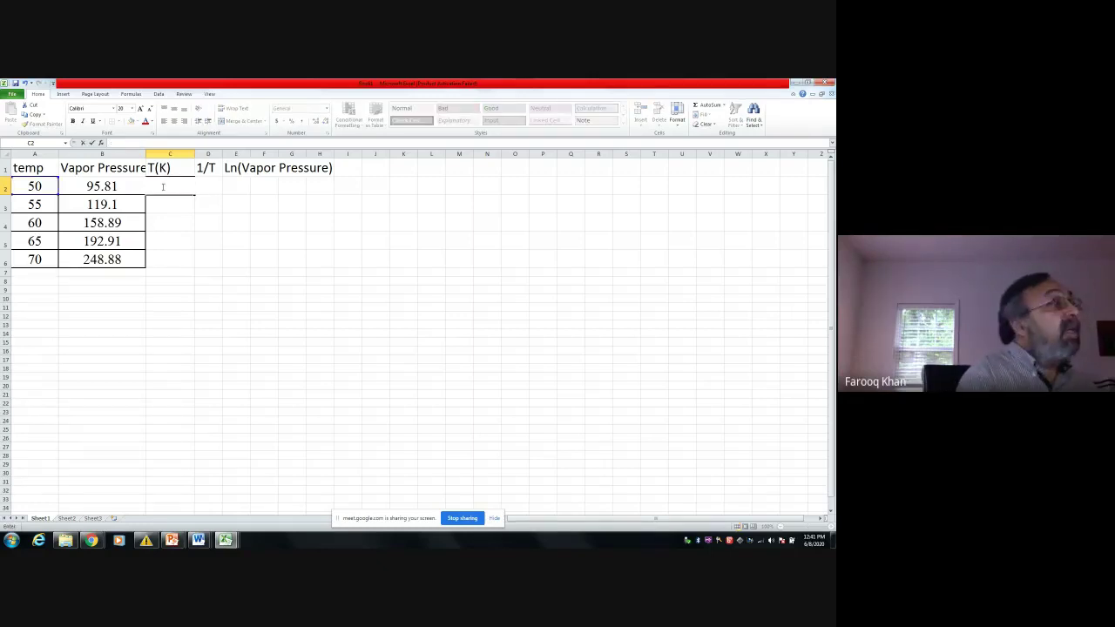
type("=")
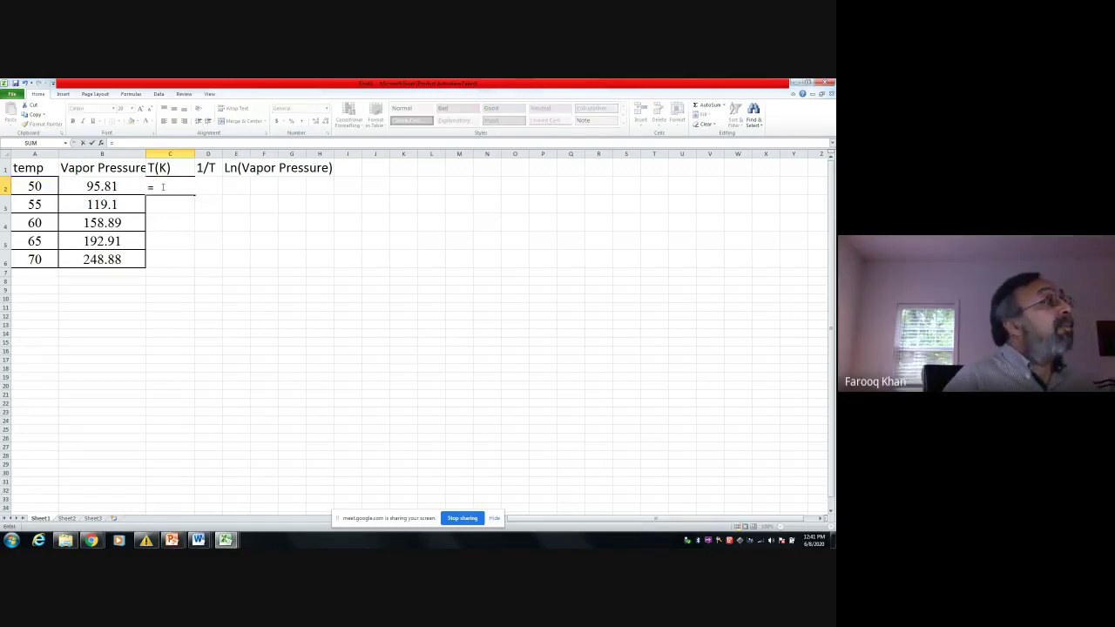
left_click(43, 187)
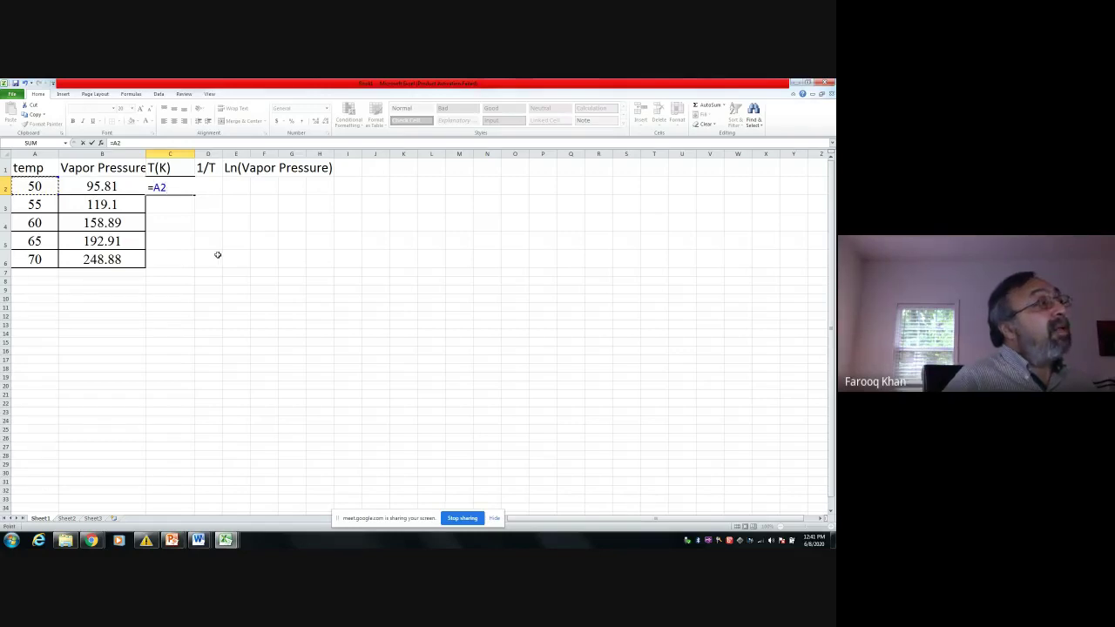
type("+")
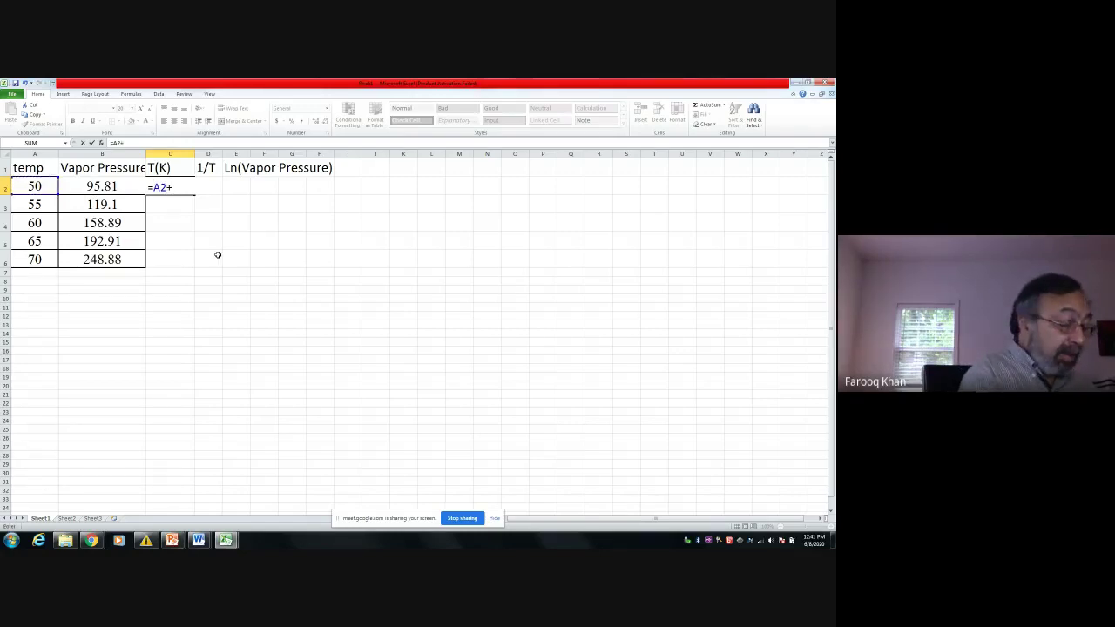
type("273.15")
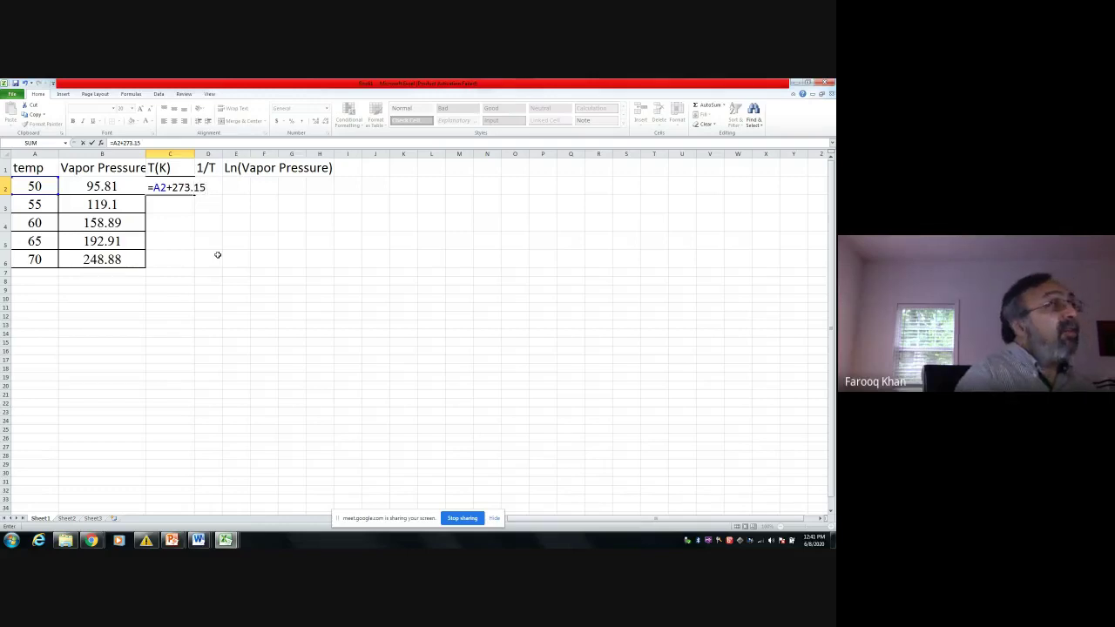
key("Return")
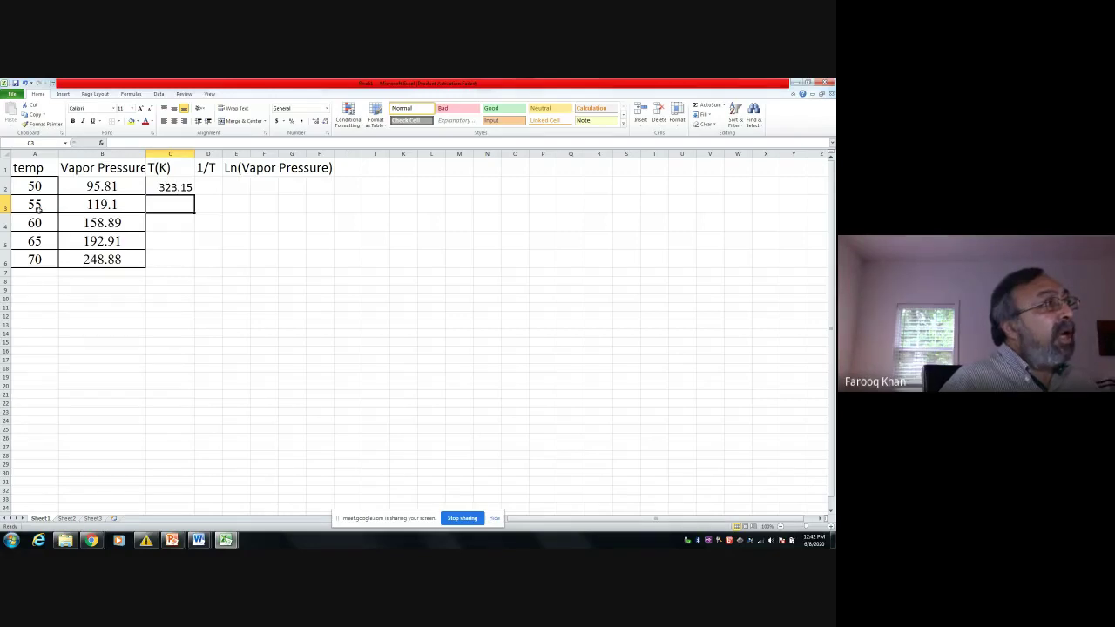
Copy the kelvin conversion formula from C2 to C3:C6 for the remaining temperatures.
left_click(166, 185)
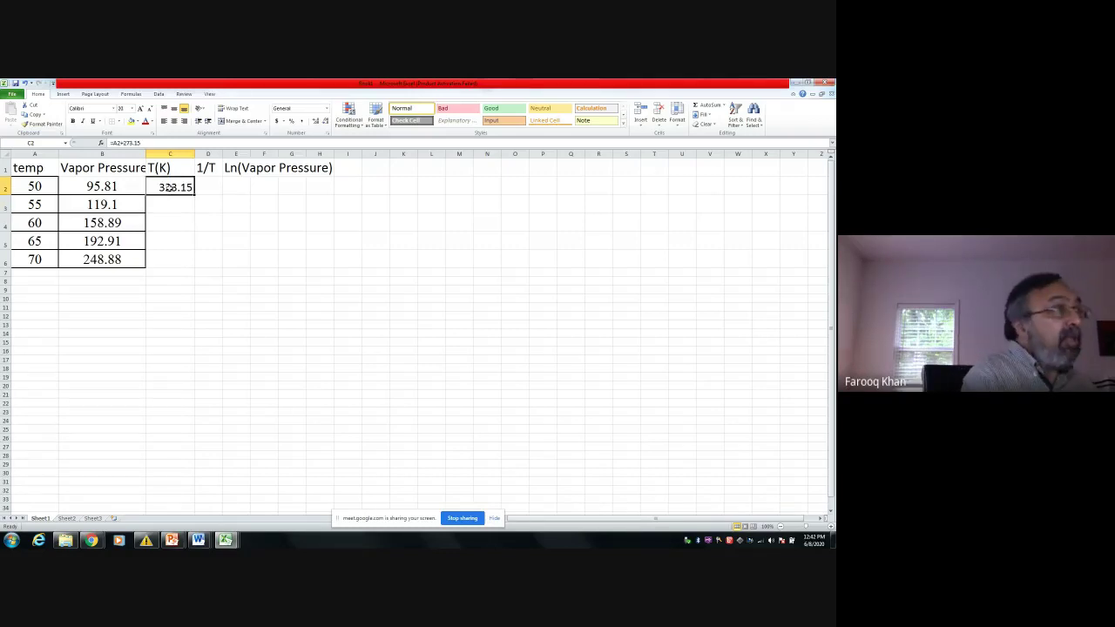
key("ctrl+c")
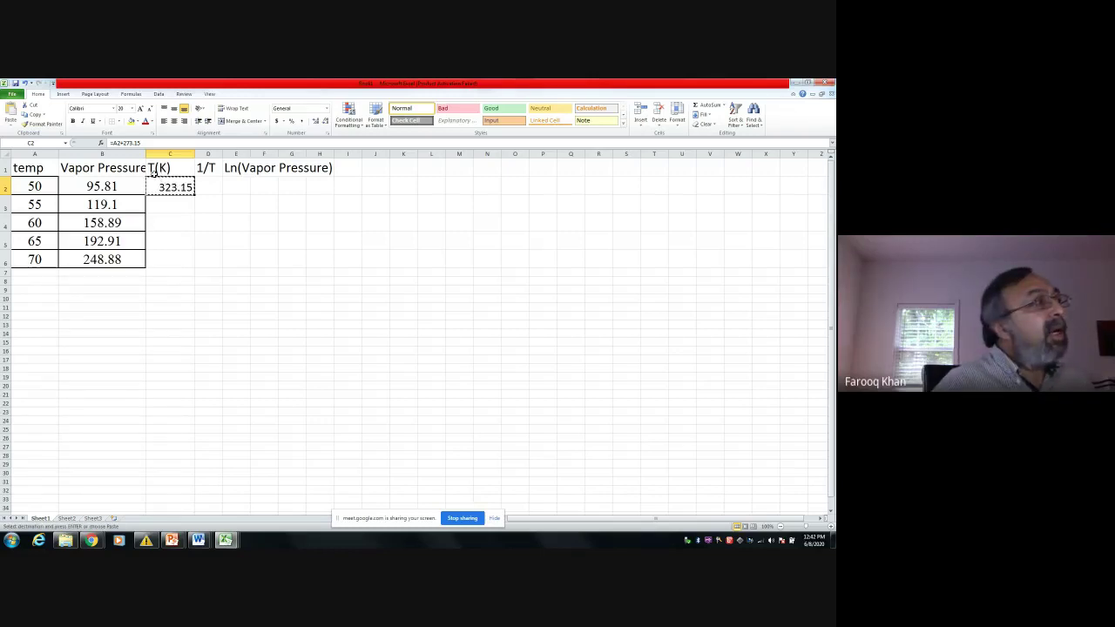
left_click_drag(170, 203, 186, 261)
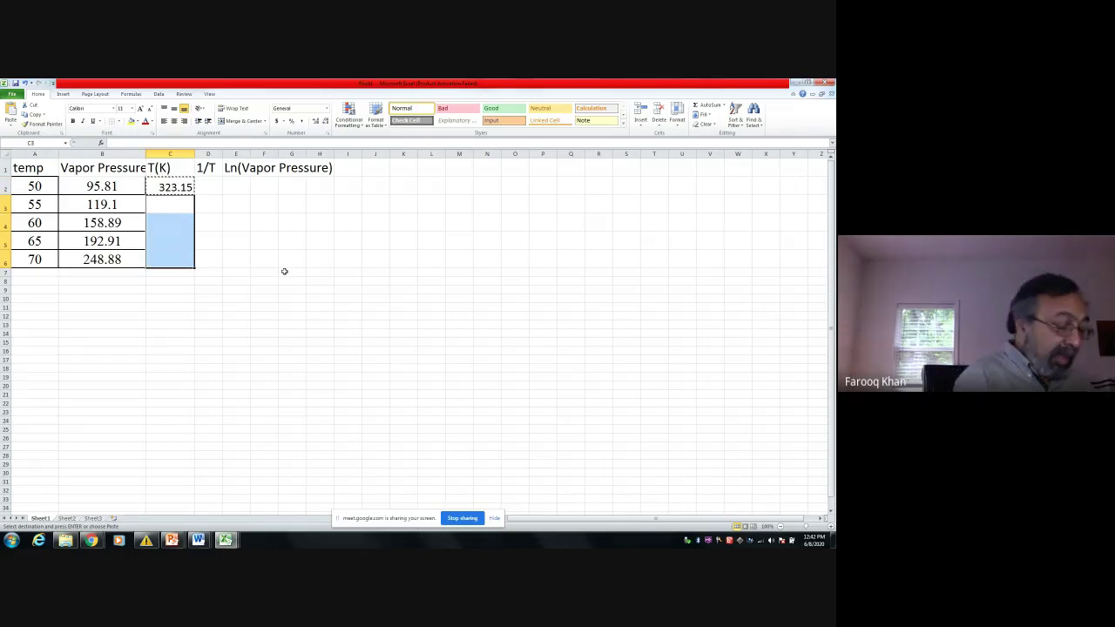
key("ctrl+v")
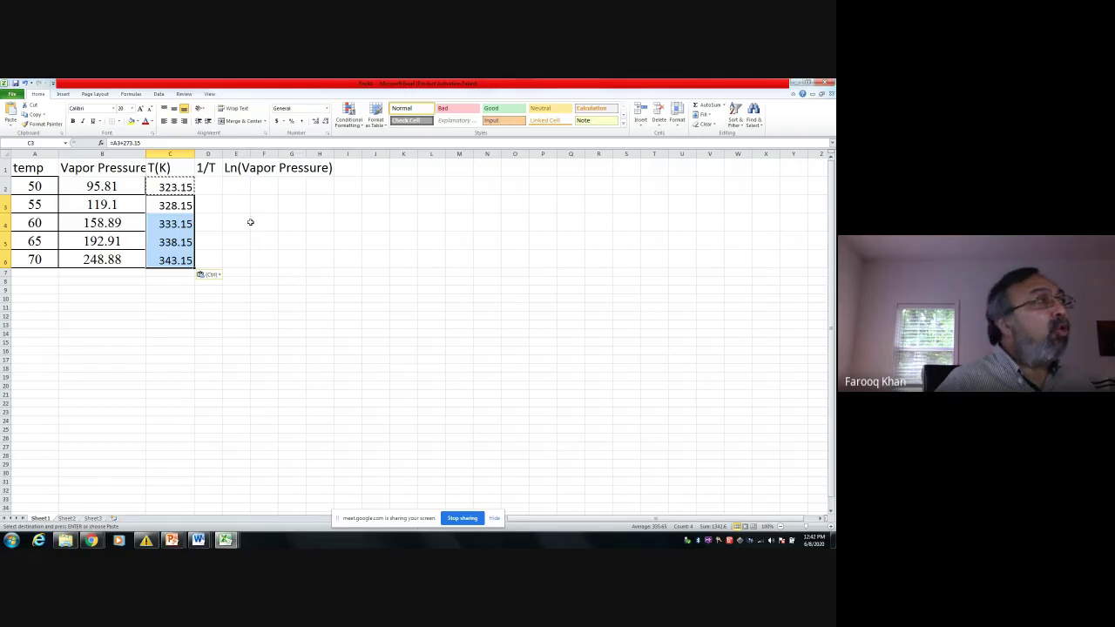
Calculate the reciprocal of the first kelvin temperature in D2 with the formula =1/C2.
left_click(209, 184)
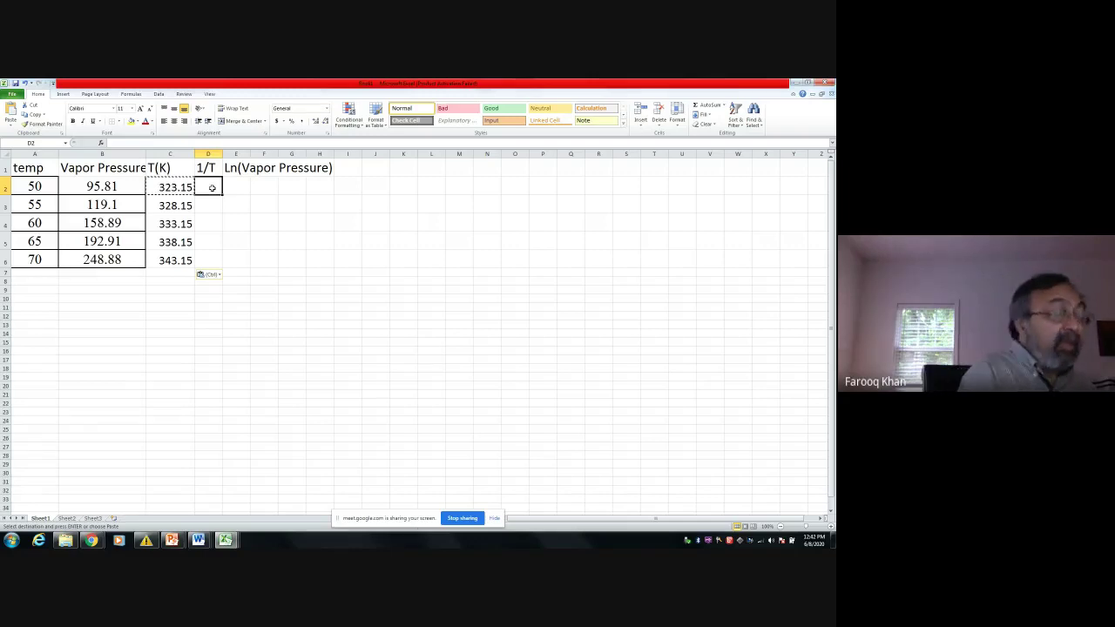
type("=")
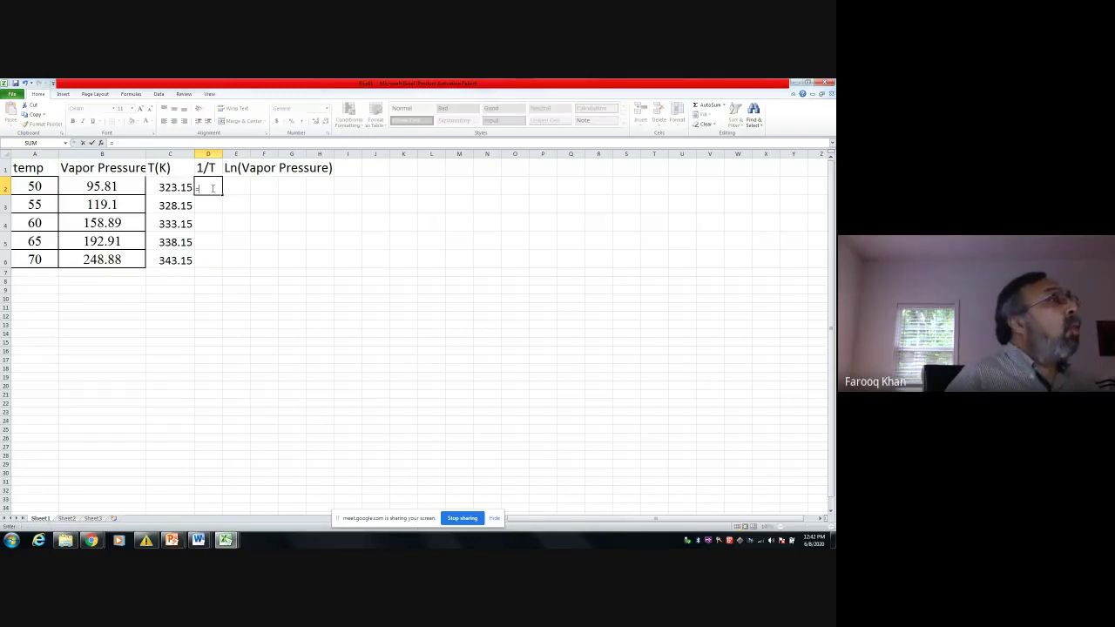
type("1/")
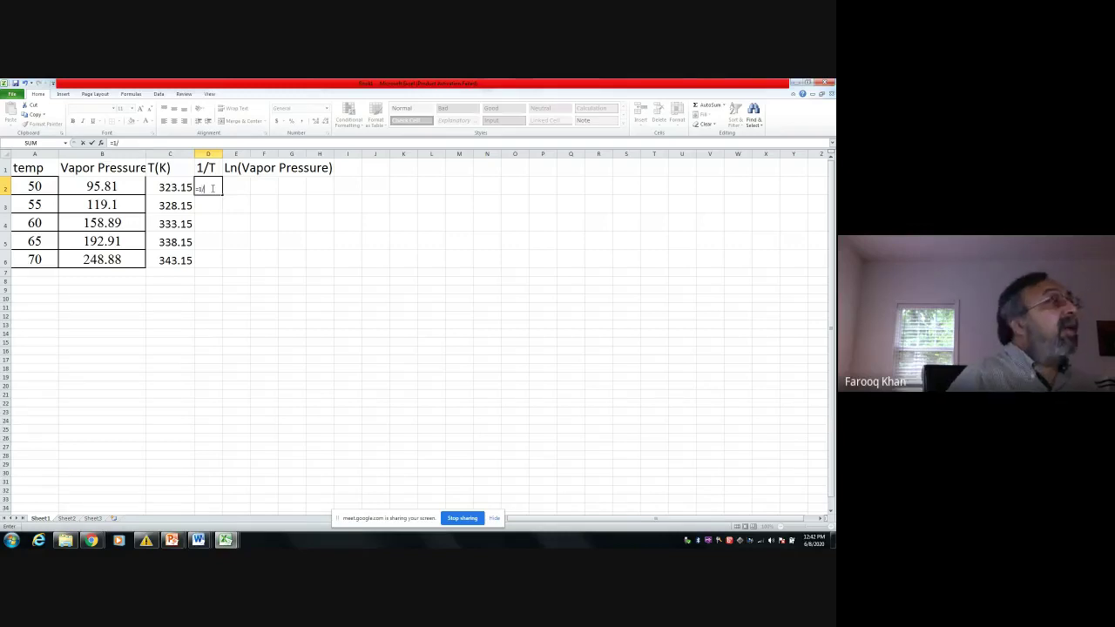
left_click(165, 187)
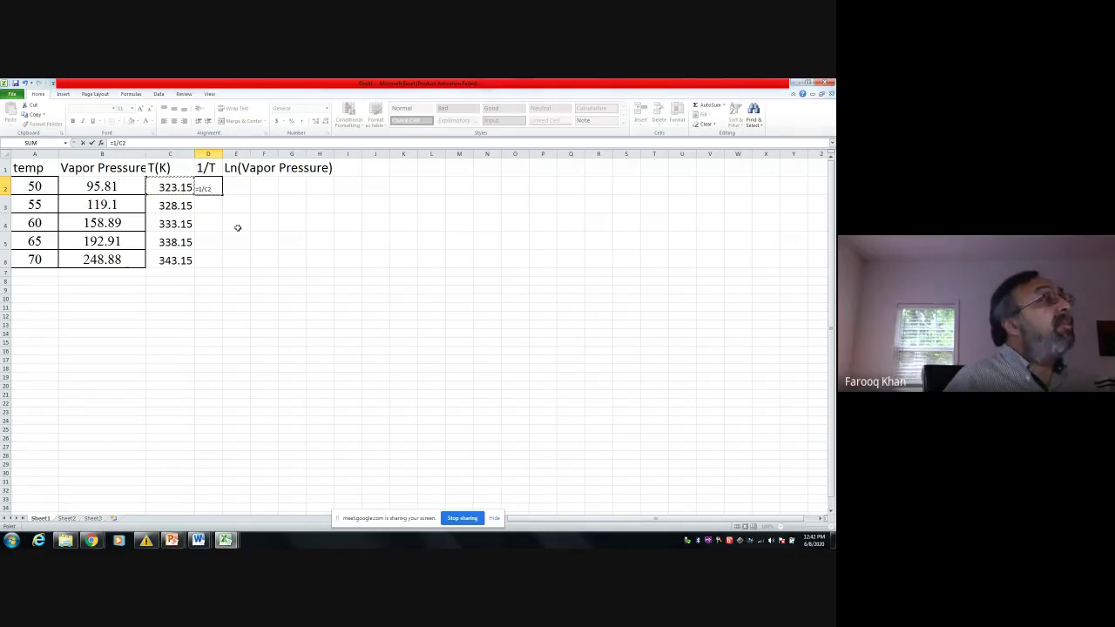
key("Return")
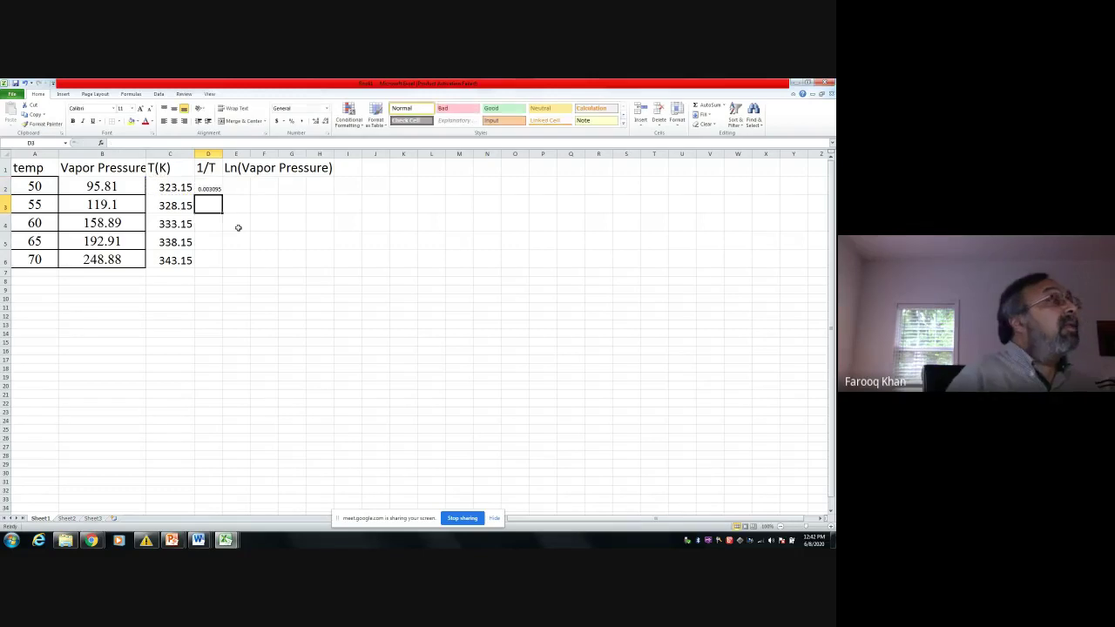
Set the font size of D2 to 24 and widen column D so the reciprocal value fits.
left_click(213, 187)
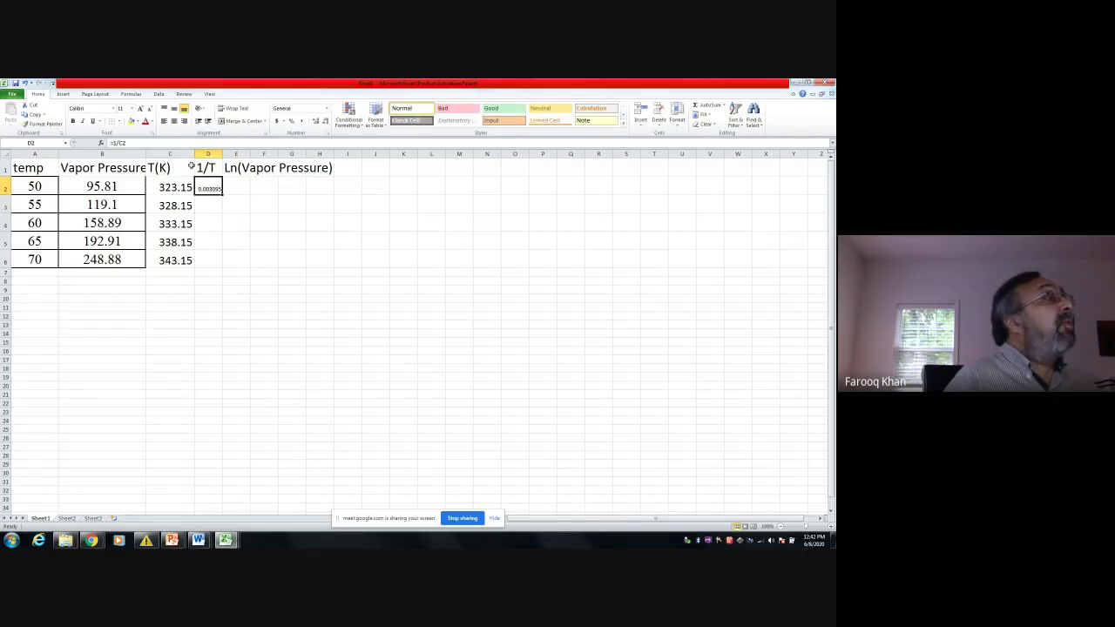
left_click(209, 223)
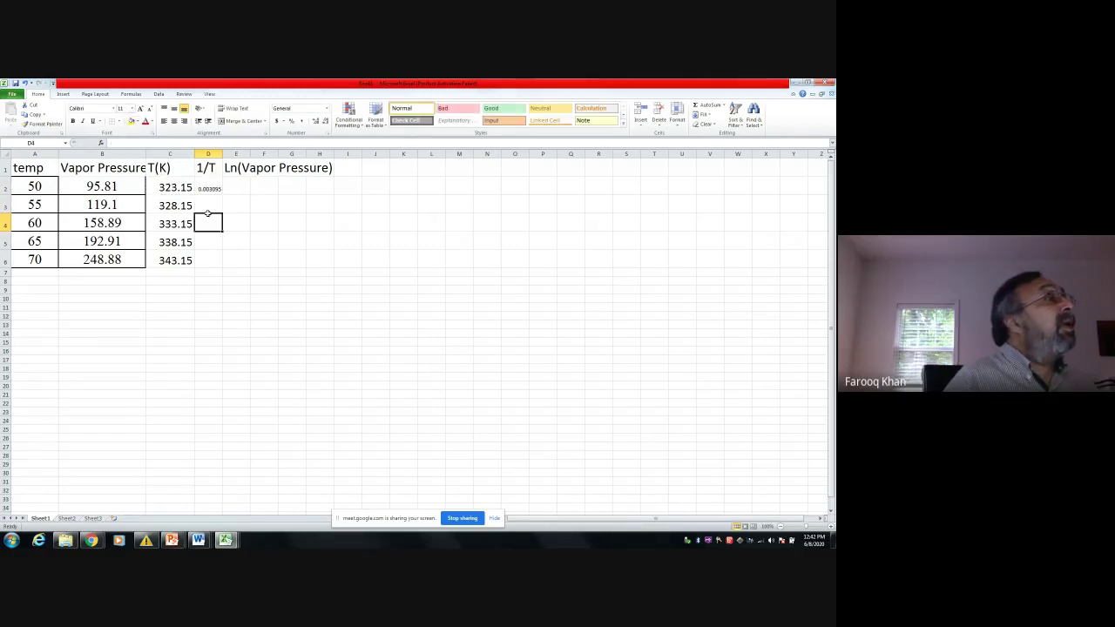
left_click(210, 186)
left_click(132, 109)
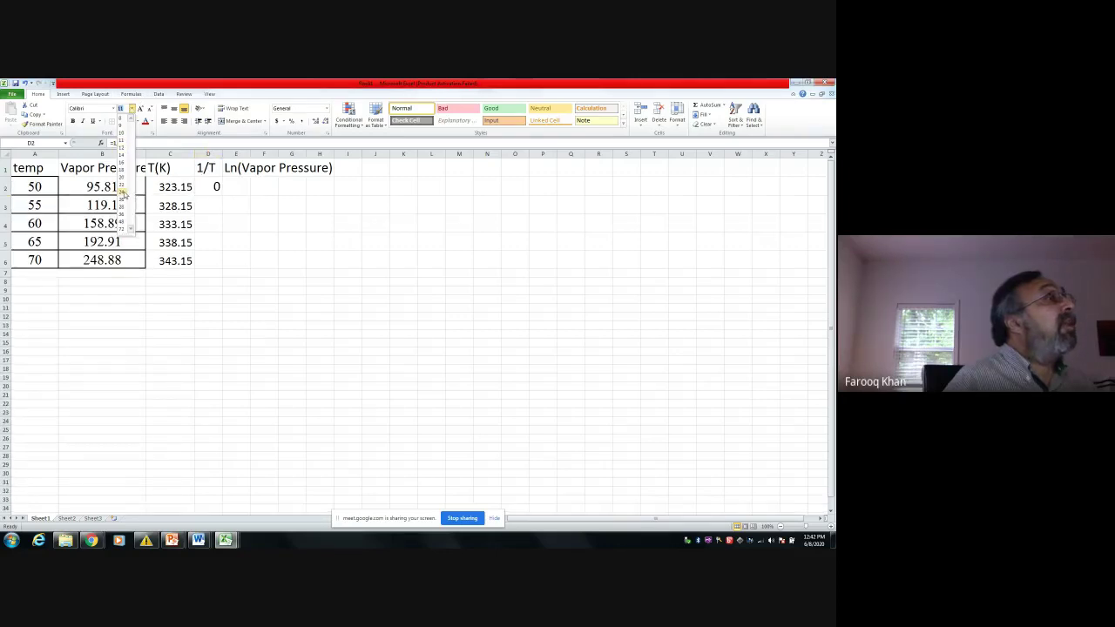
left_click(123, 193)
left_click_drag(213, 224, 214, 206)
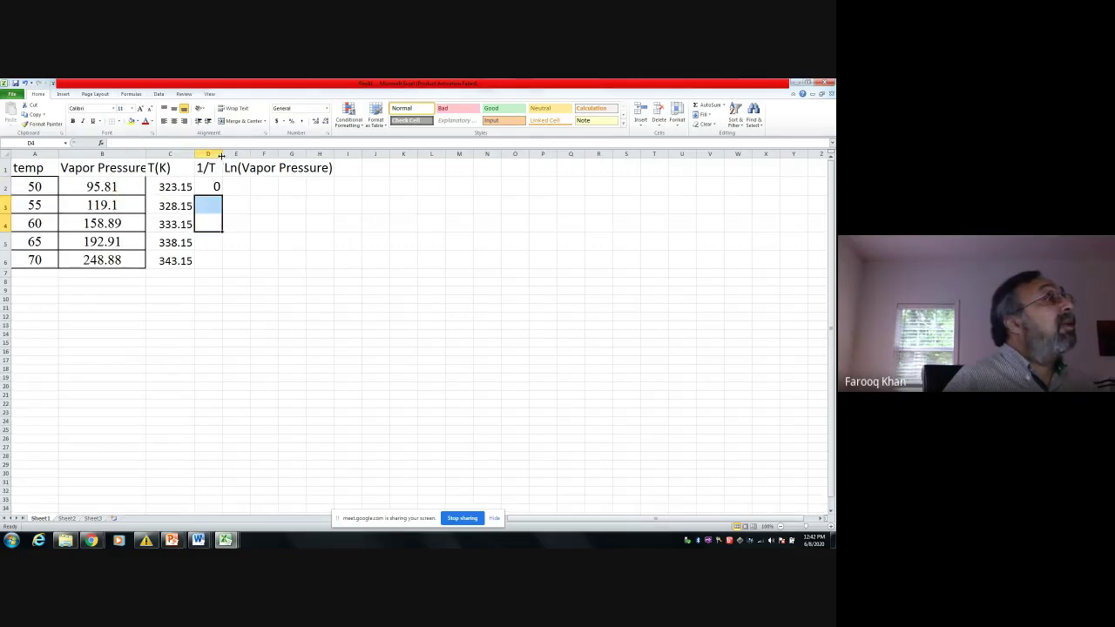
left_click_drag(221, 153, 250, 161)
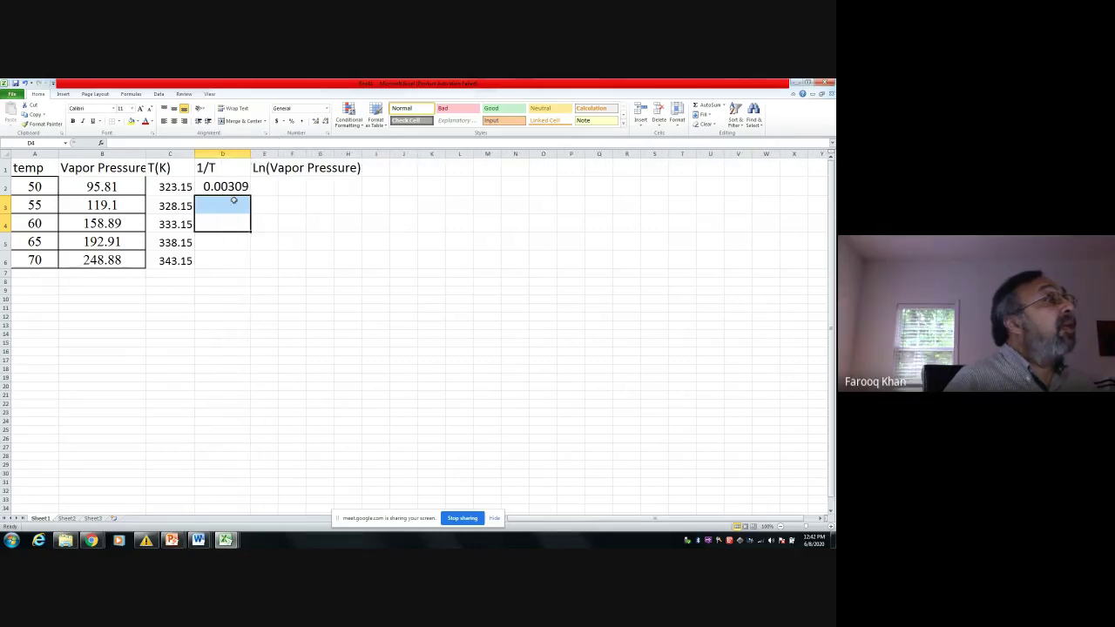
Clear D2 and re-enter the reciprocal temperature formula =1/C2.
left_click(235, 187)
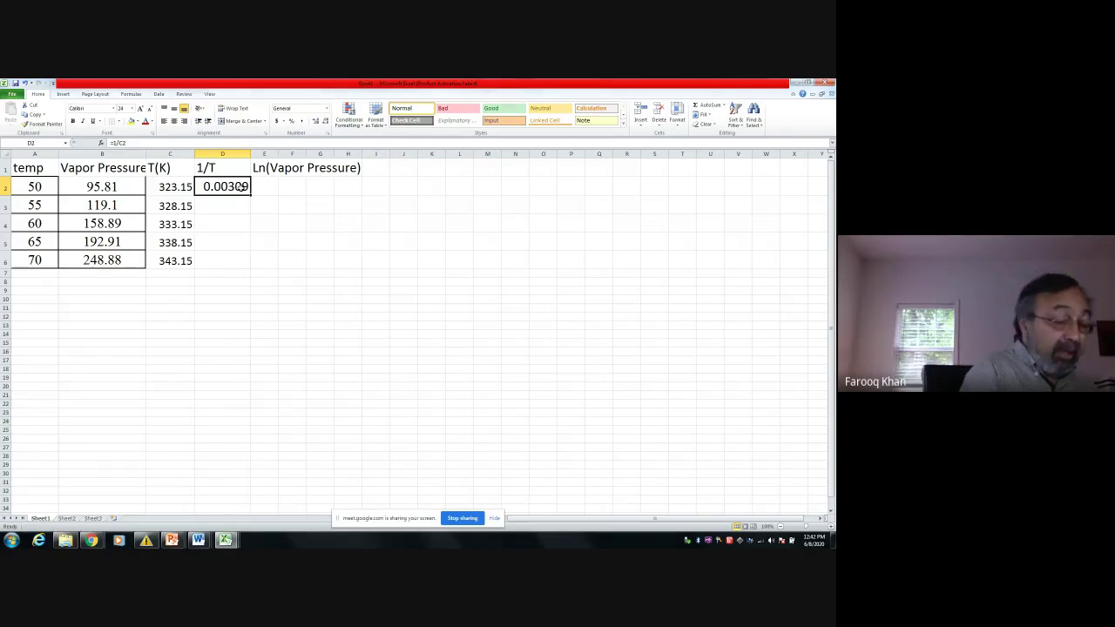
key("BackSpace")
type("=")
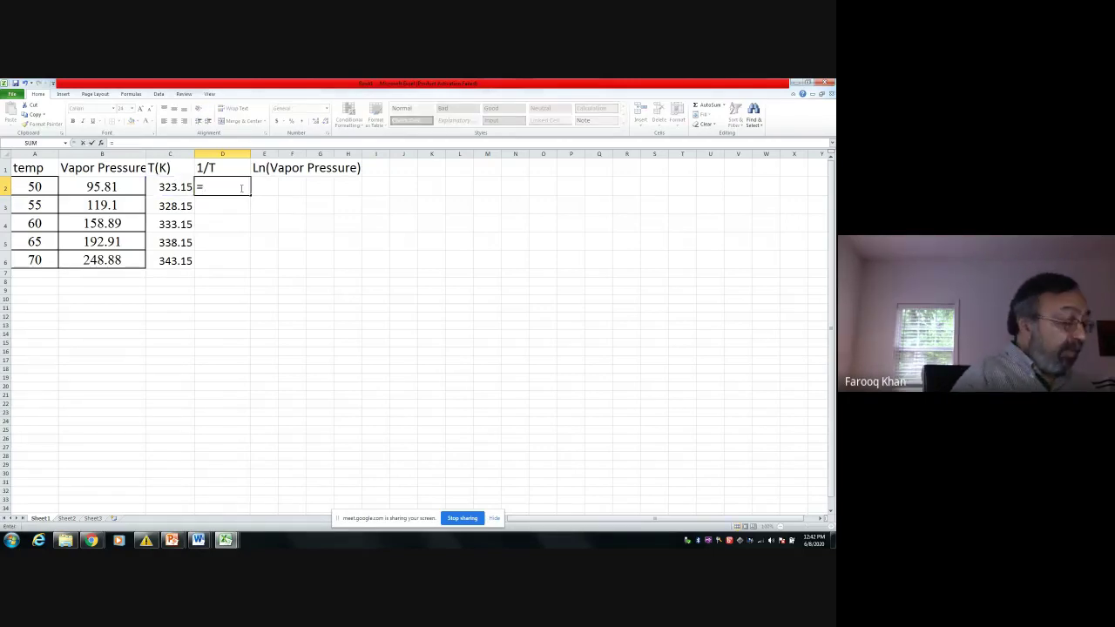
type("1")
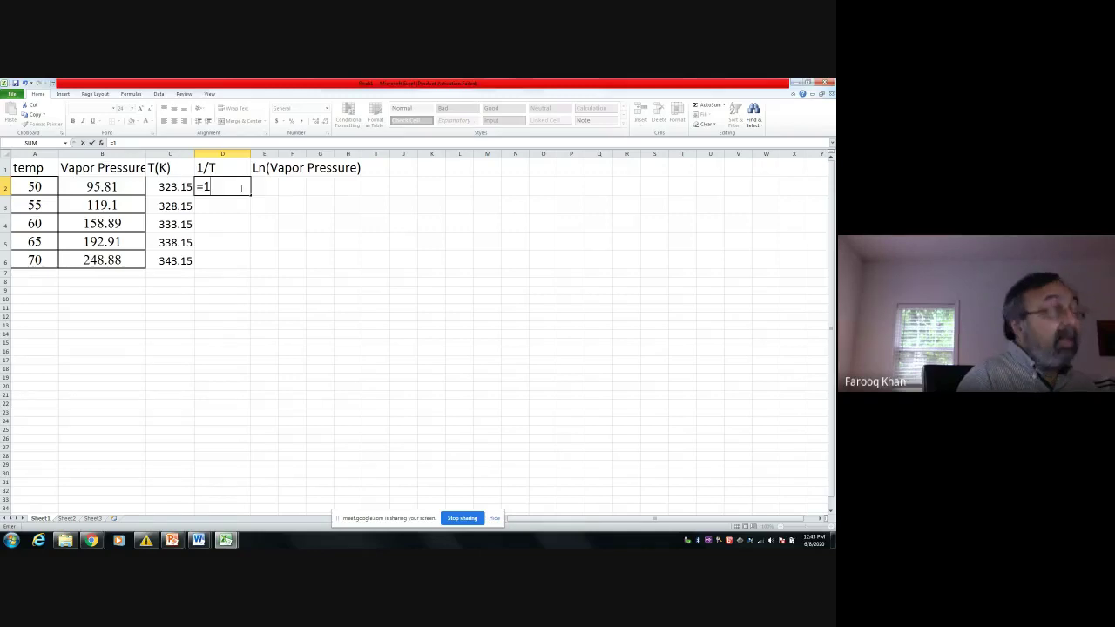
type("/")
left_click(164, 189)
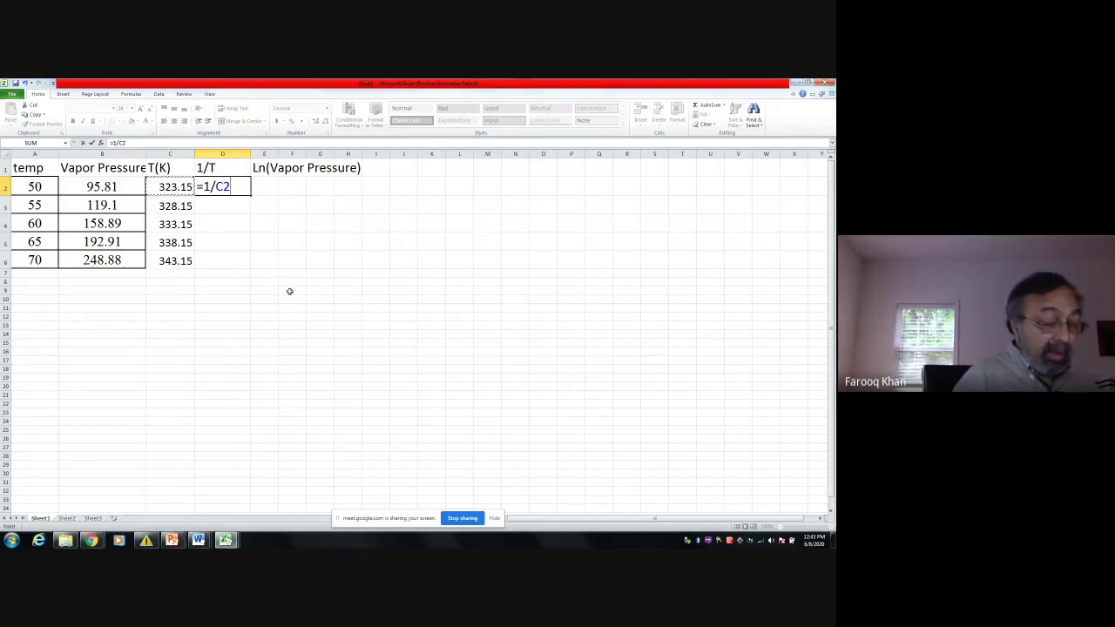
key("Return")
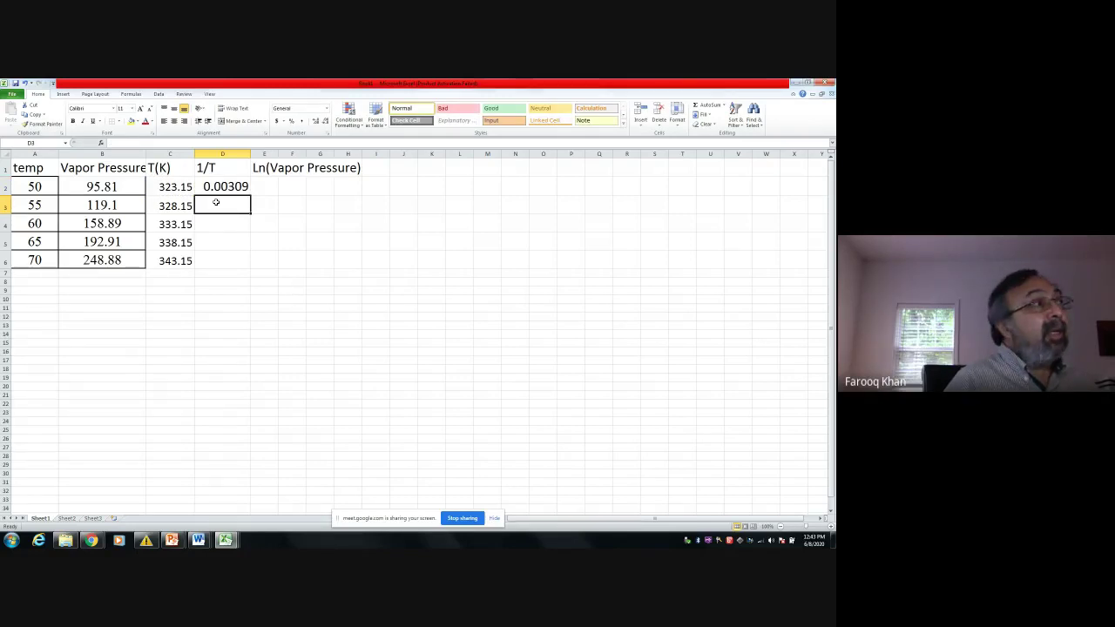
Copy the reciprocal formula from D2 to D3:D6 and deselect the range.
left_click(217, 186)
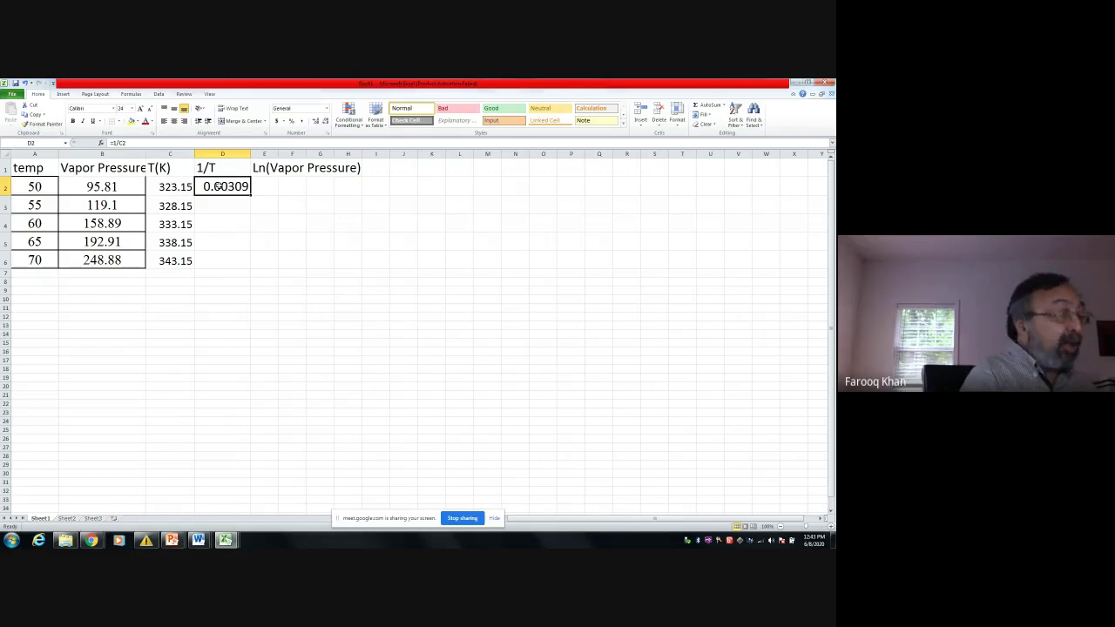
key("ctrl+c")
left_click_drag(214, 205, 219, 249)
key("ctrl+v")
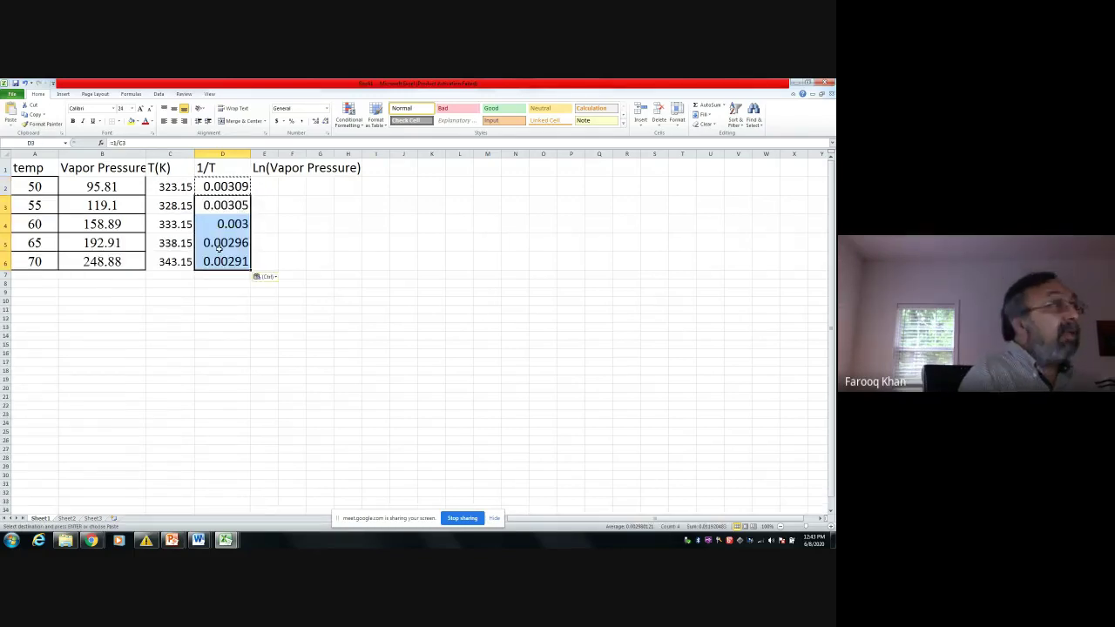
left_click(329, 260)
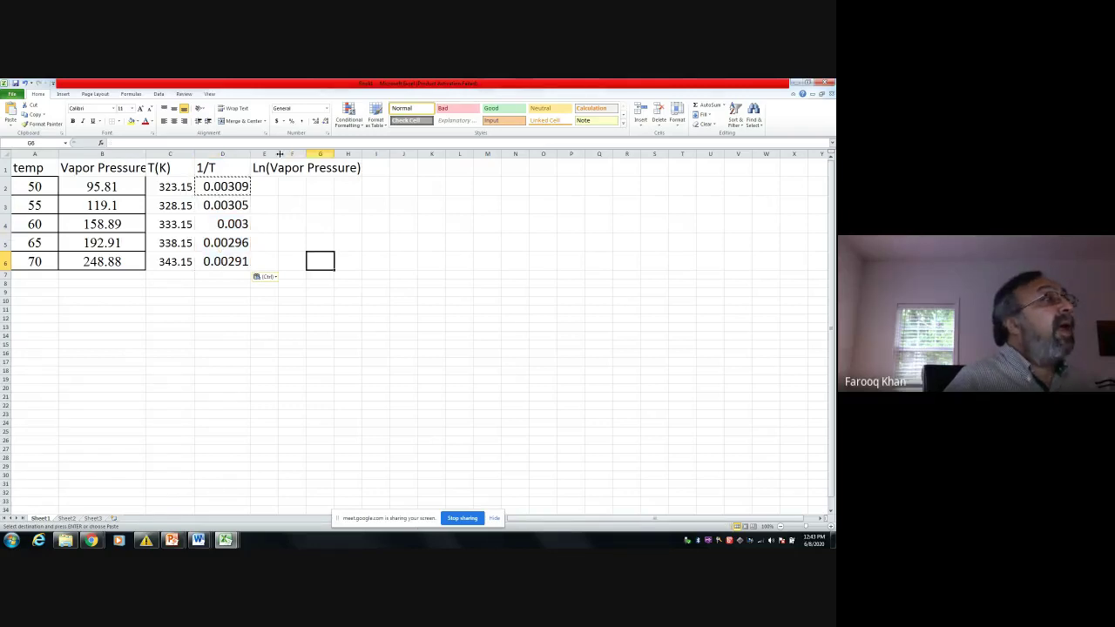
Widen column E to fit the Ln(Vapor Pressure) header and set the font size of E2 to 20.
left_click_drag(280, 153, 363, 153)
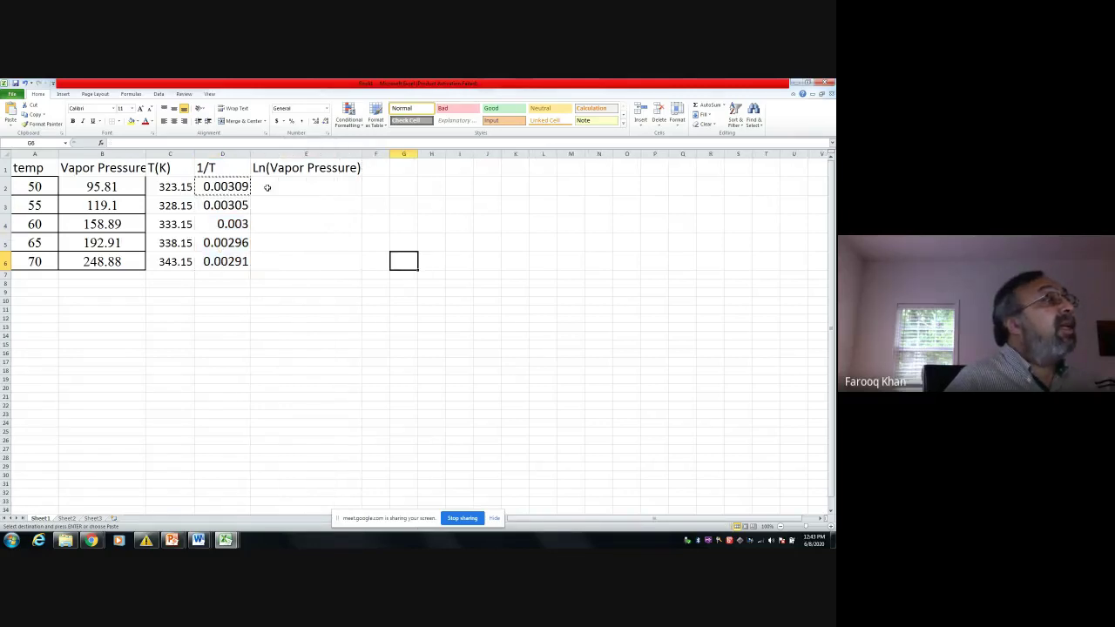
left_click(268, 187)
left_click(131, 108)
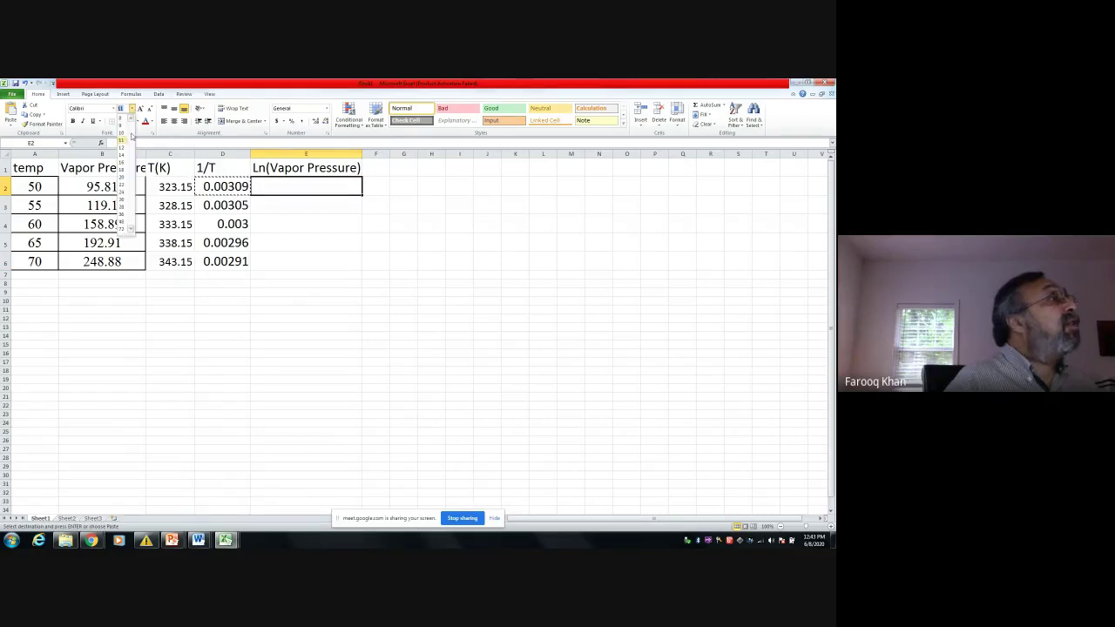
left_click(121, 176)
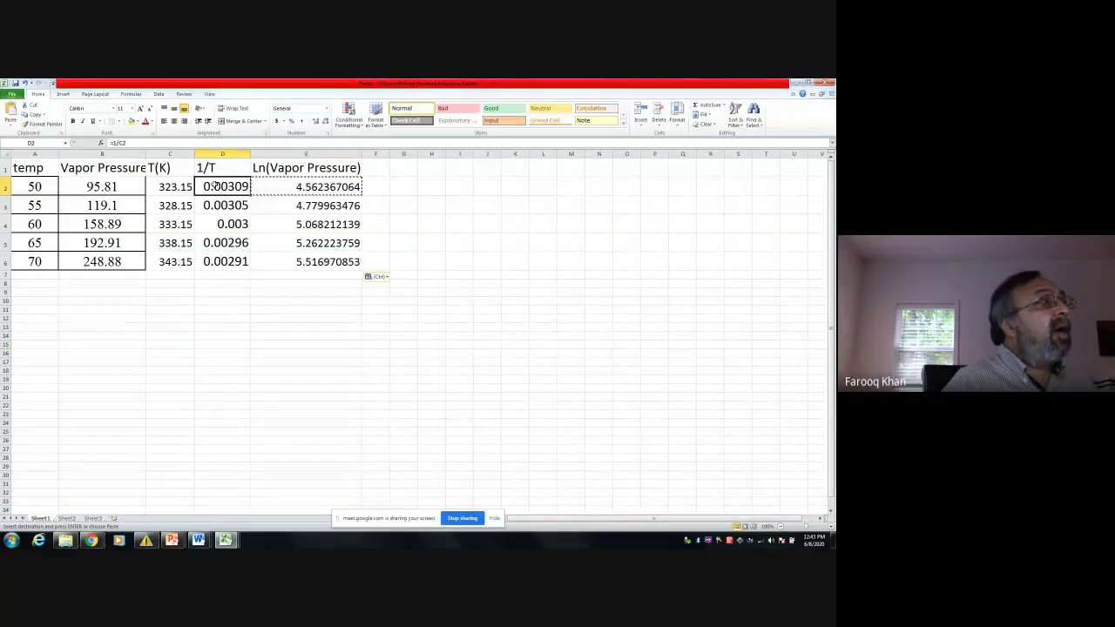
Color the text of the 1/T and Ln(Vapor Pressure) columns, D1:E6, red and deselect the range.
left_click(217, 172)
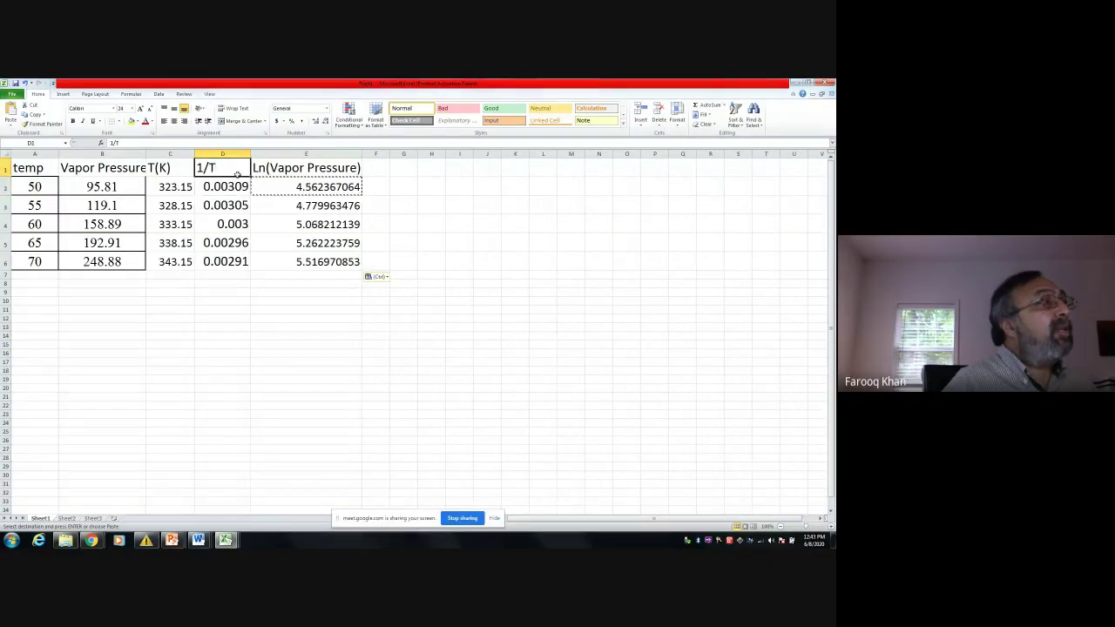
left_click_drag(237, 174, 305, 261)
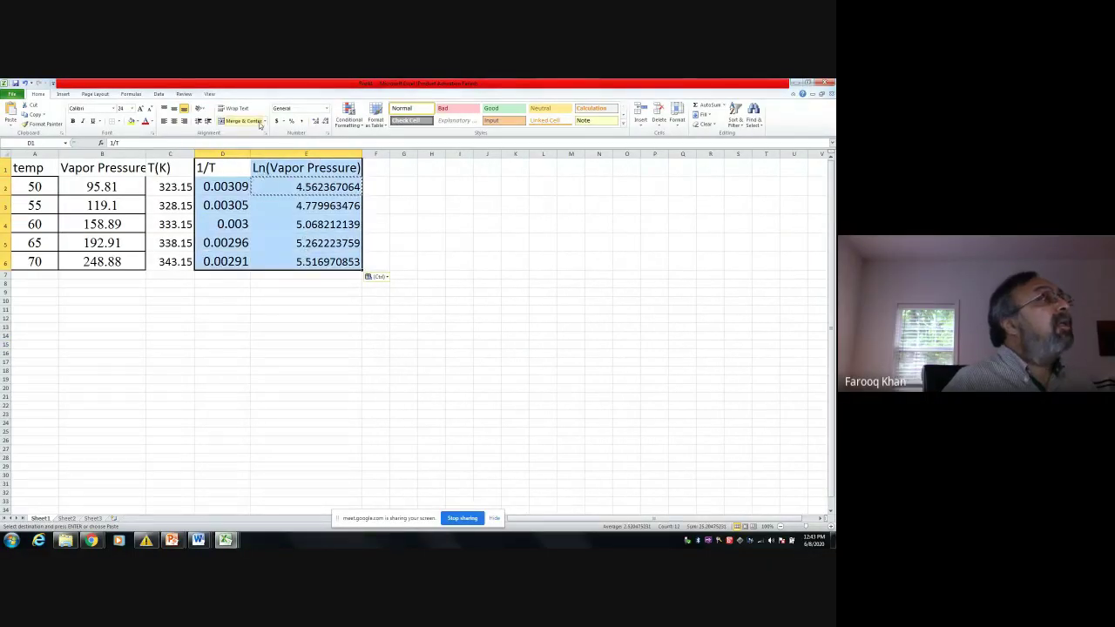
left_click(145, 121)
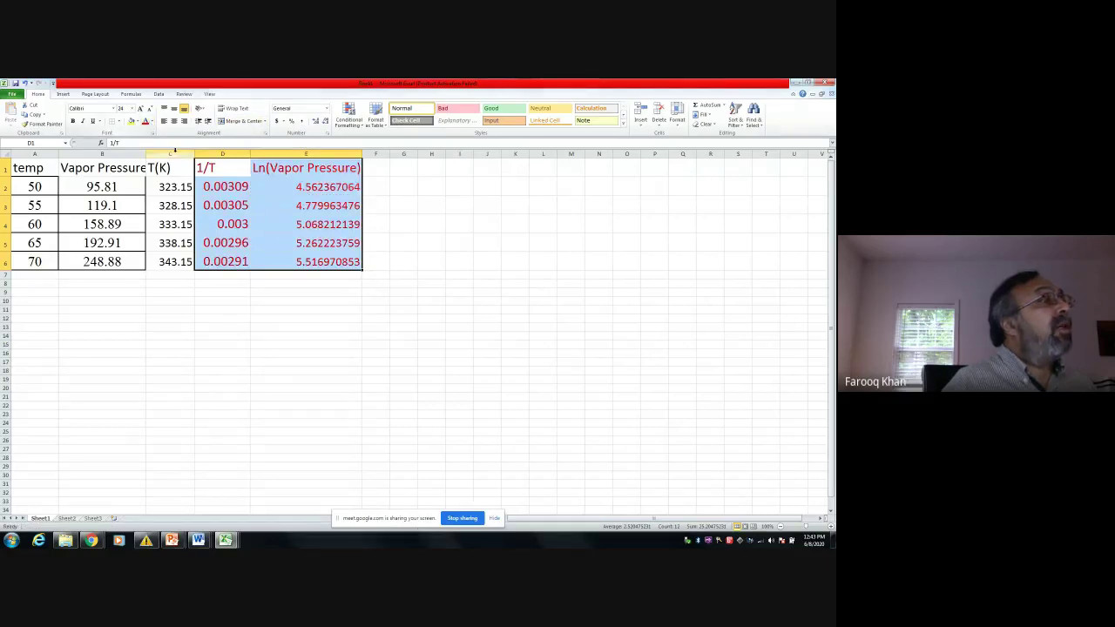
left_click(376, 378)
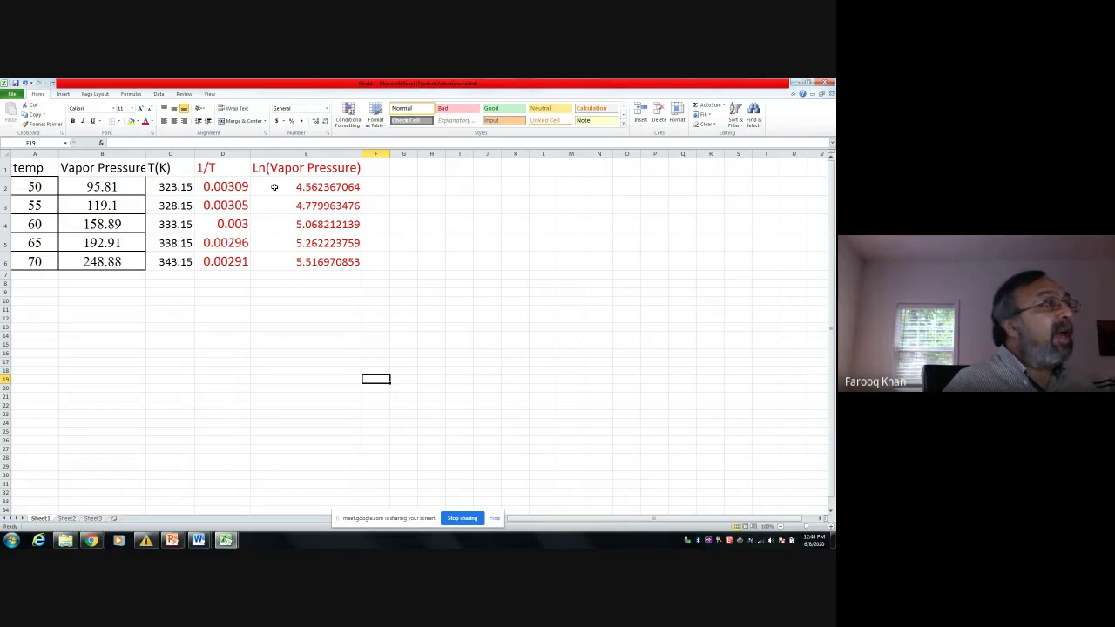
Insert a markers-only scatter chart of Ln(Vapor Pressure) against 1/T from D2:E6 and delete its legend.
left_click_drag(222, 184, 348, 261)
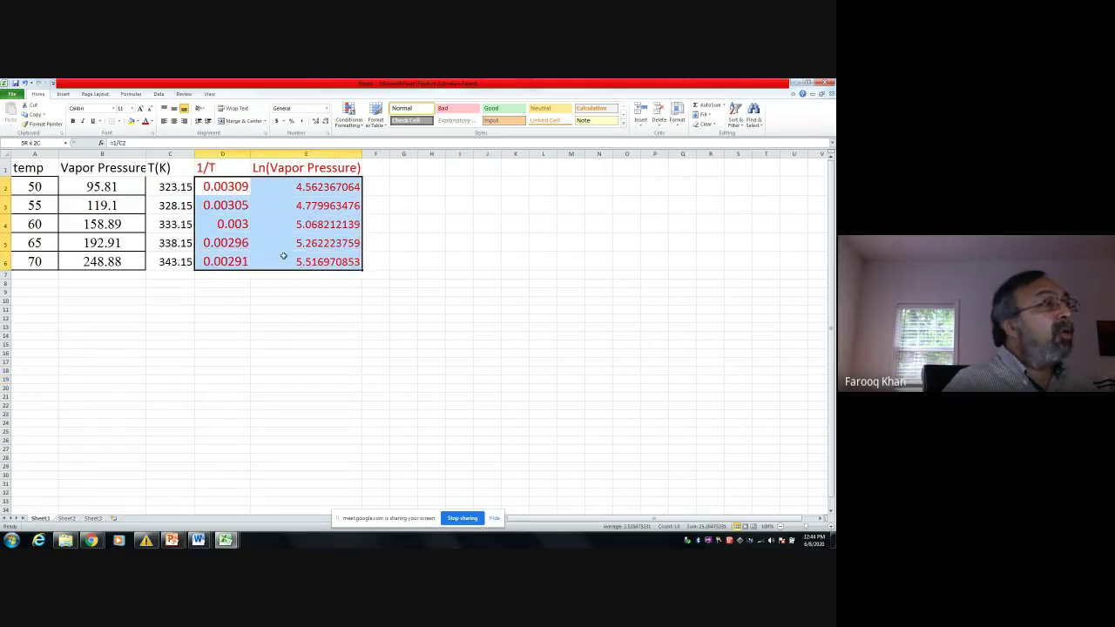
left_click(63, 94)
left_click(258, 113)
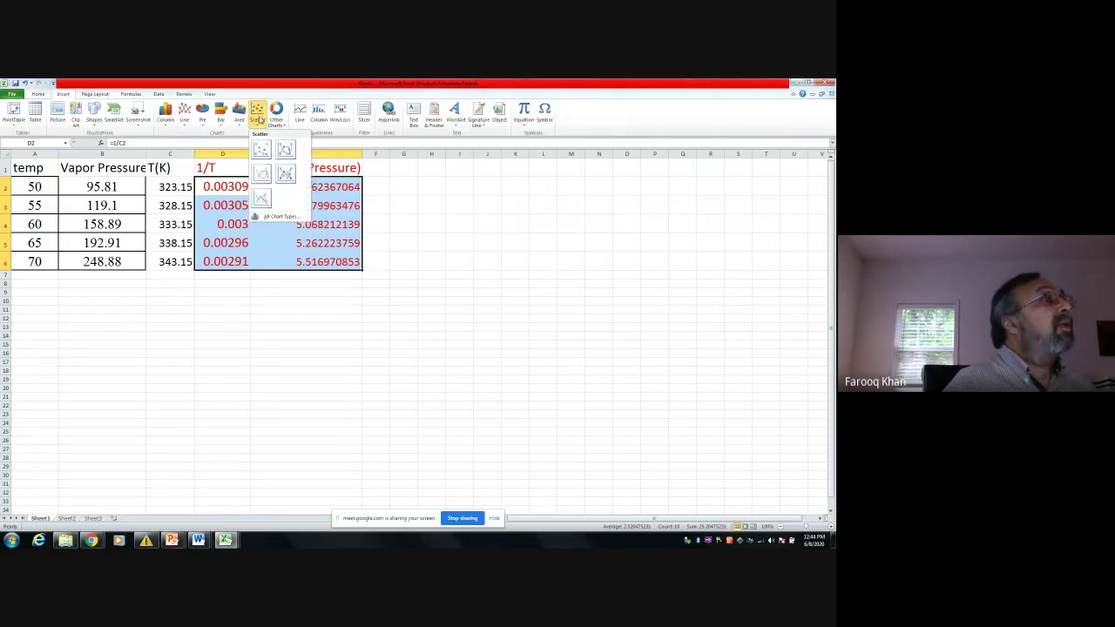
left_click(260, 150)
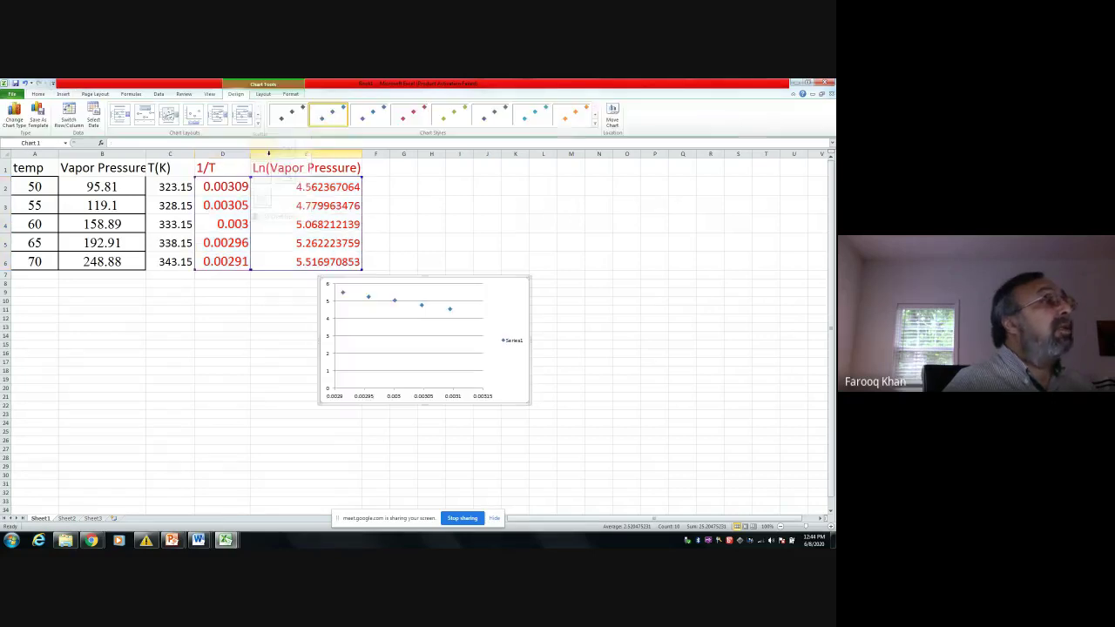
left_click(510, 341)
key("Delete")
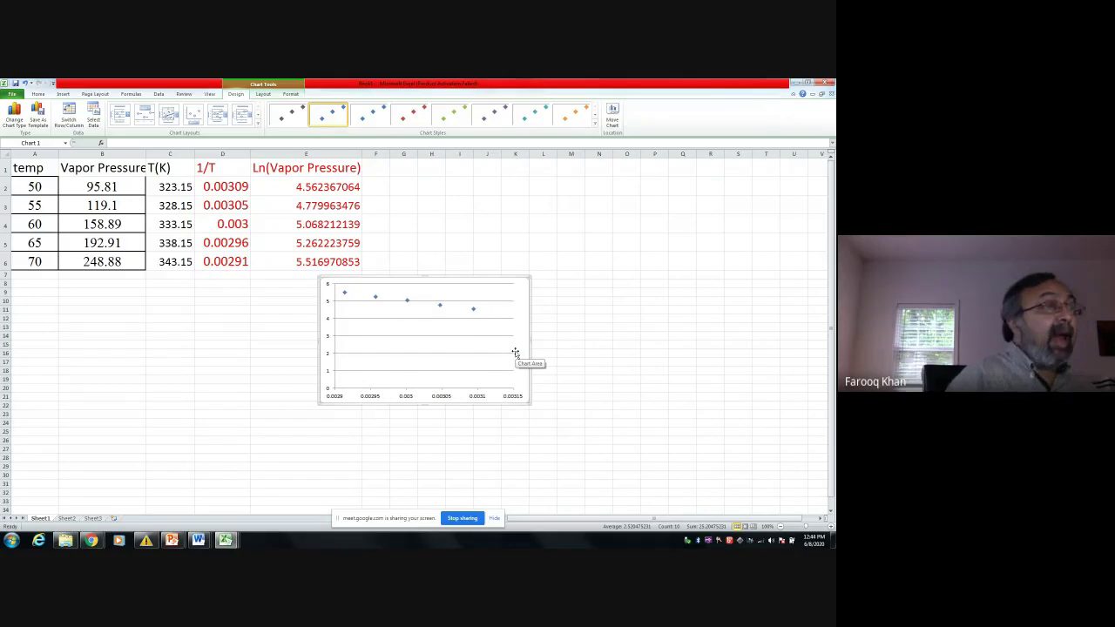
Add a linear trendline to the scatter chart's data series.
left_click(264, 94)
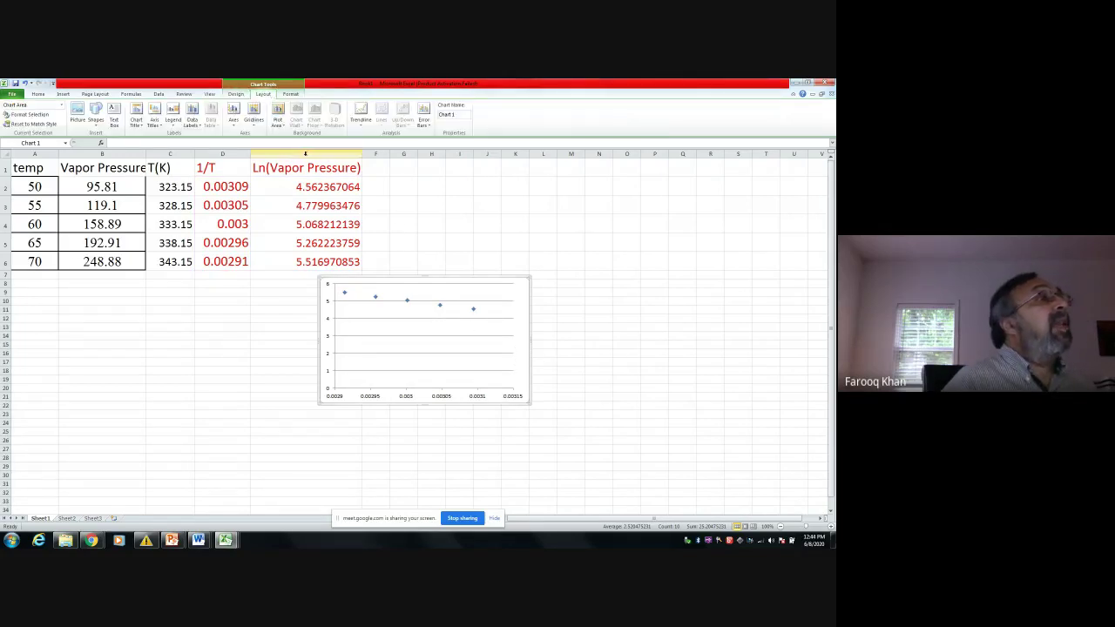
left_click(356, 122)
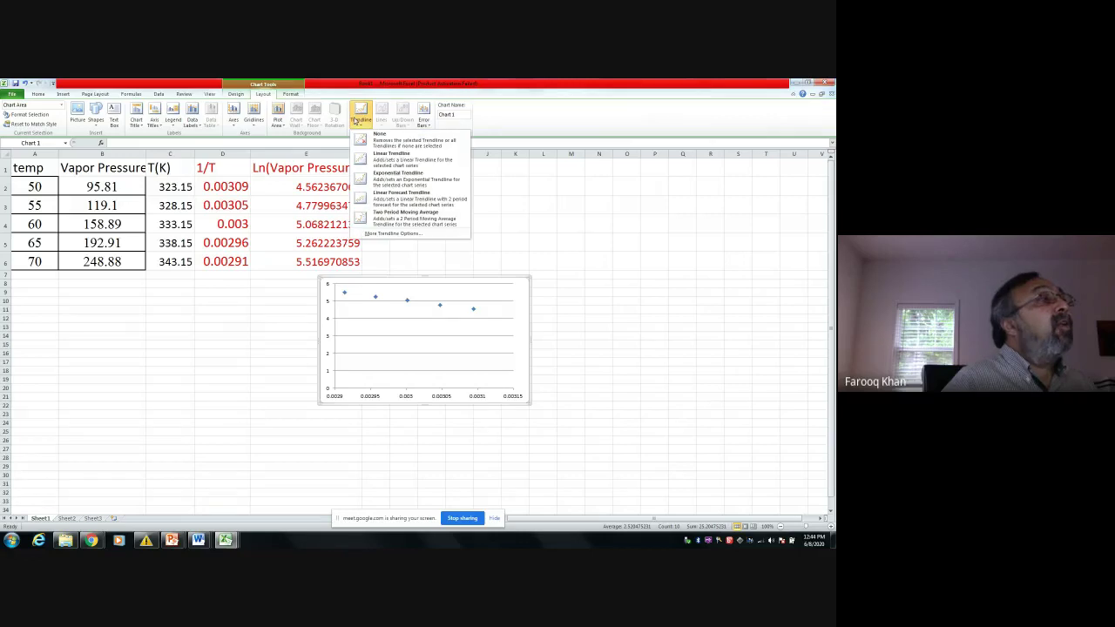
left_click(374, 155)
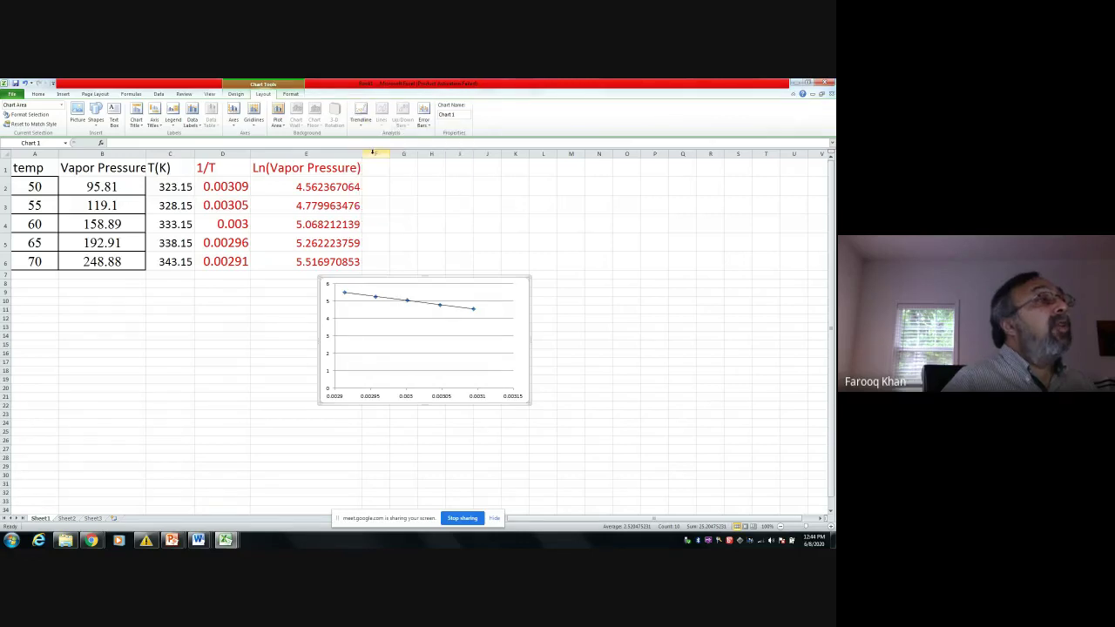
left_click(359, 118)
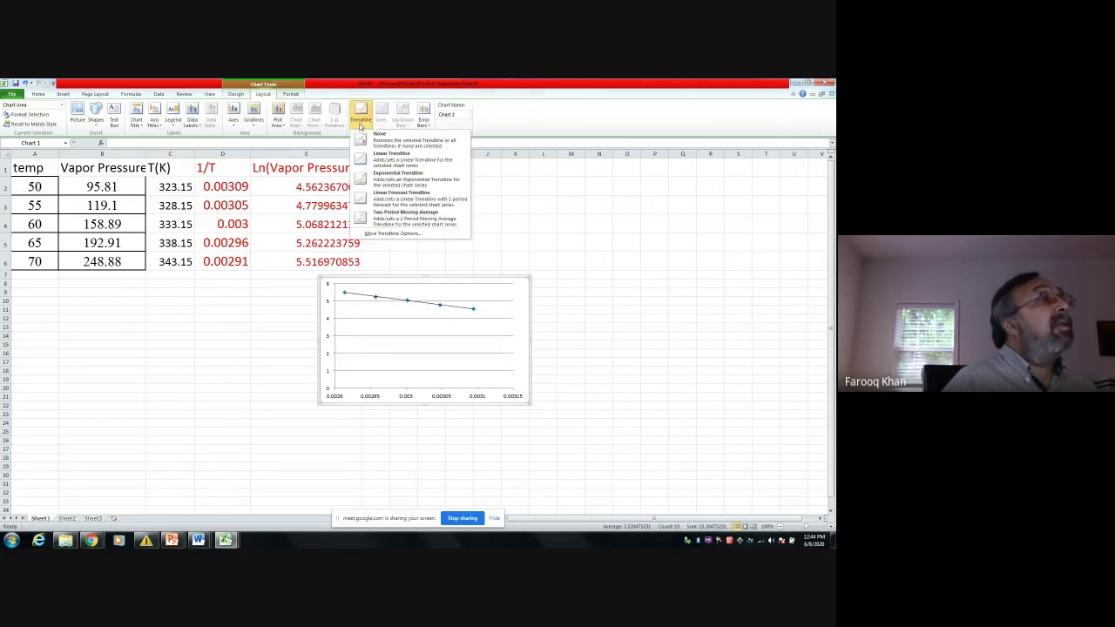
left_click(391, 225)
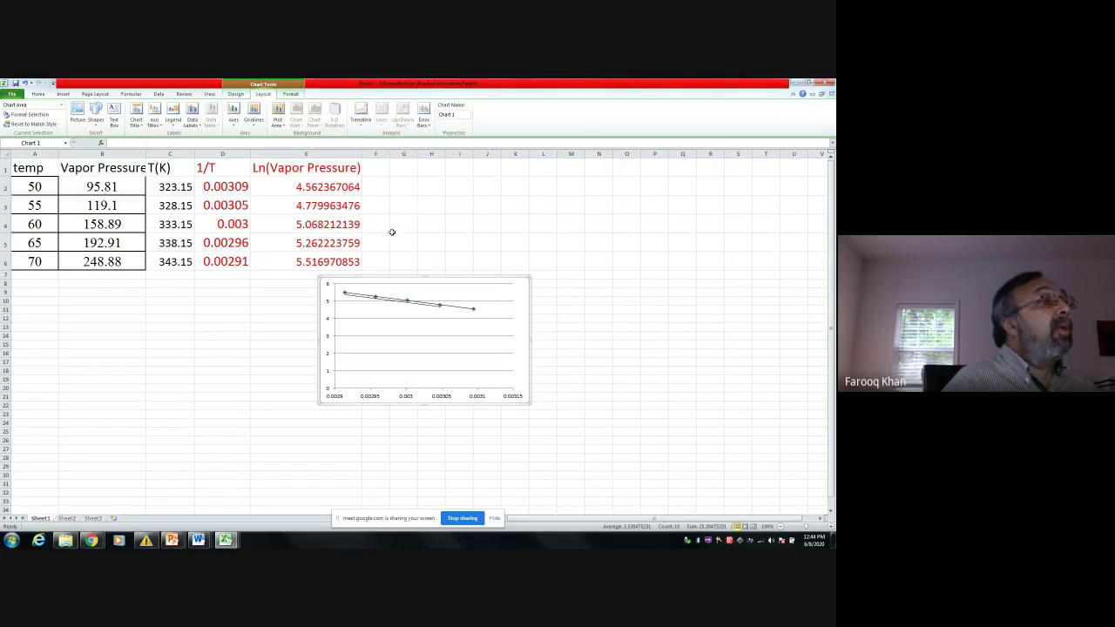
key("ctrl+z")
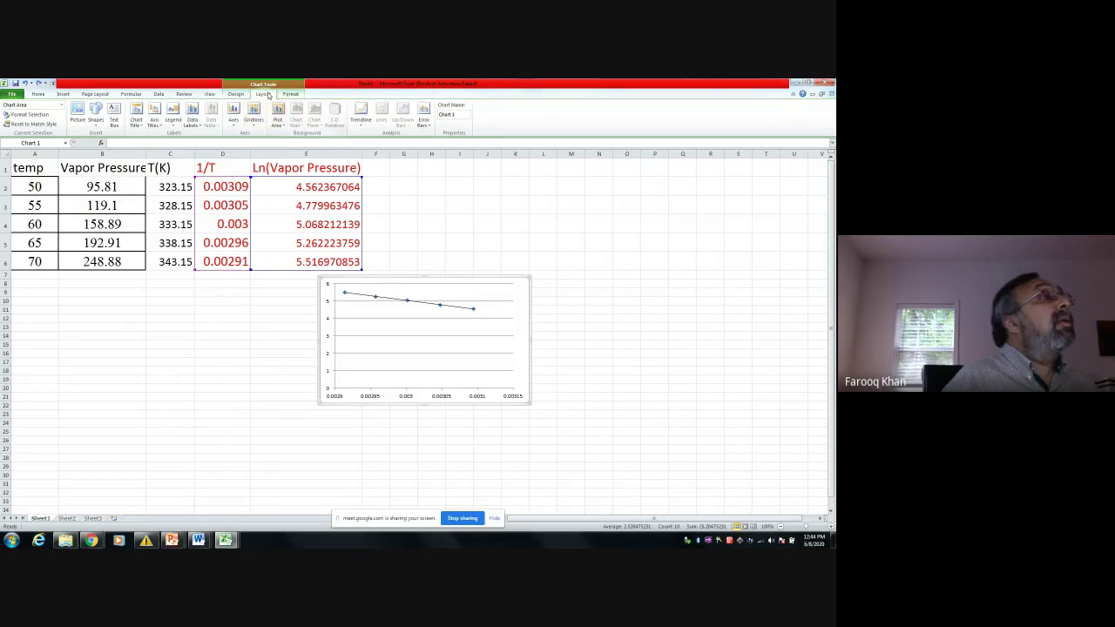
Display the linear trendline's equation and R-squared value on the chart and move their label to the clear area below the line.
left_click(381, 394)
left_click(403, 302)
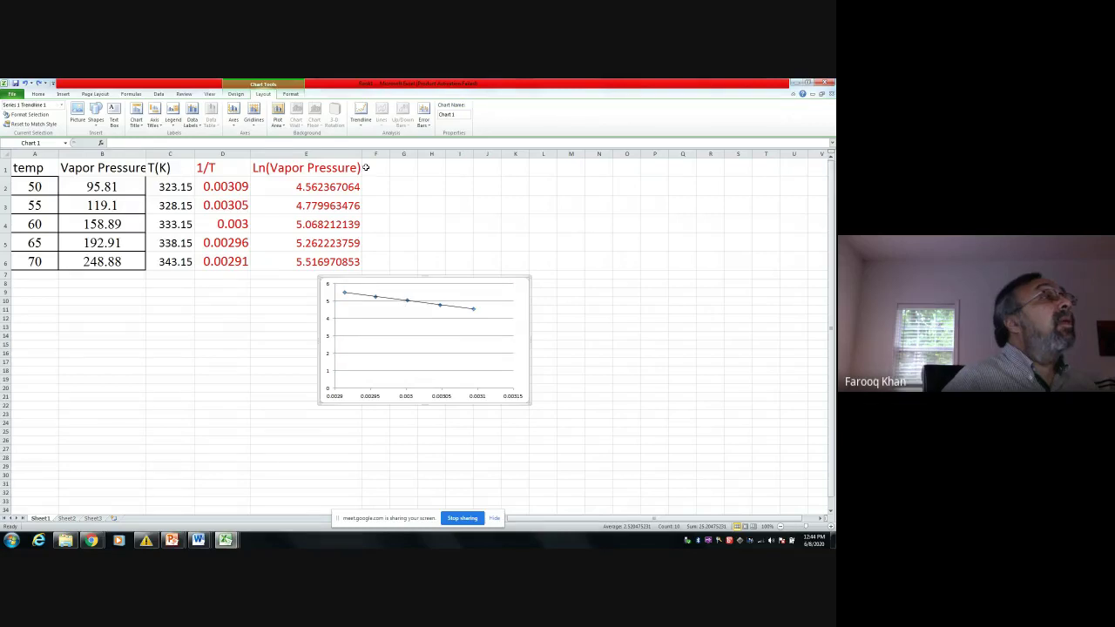
left_click(360, 115)
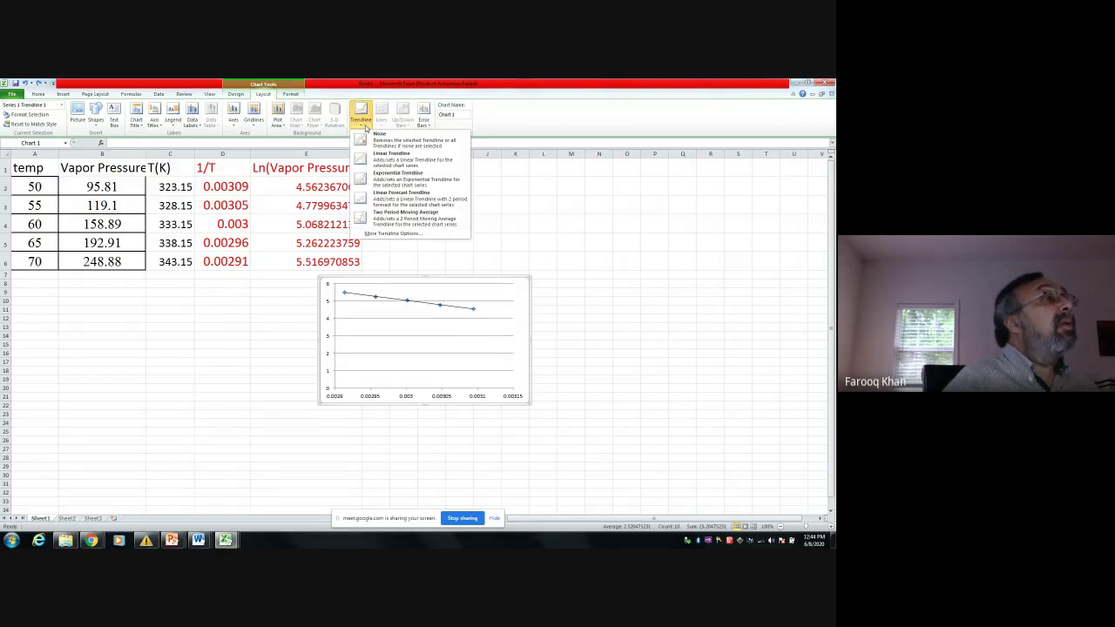
left_click(393, 233)
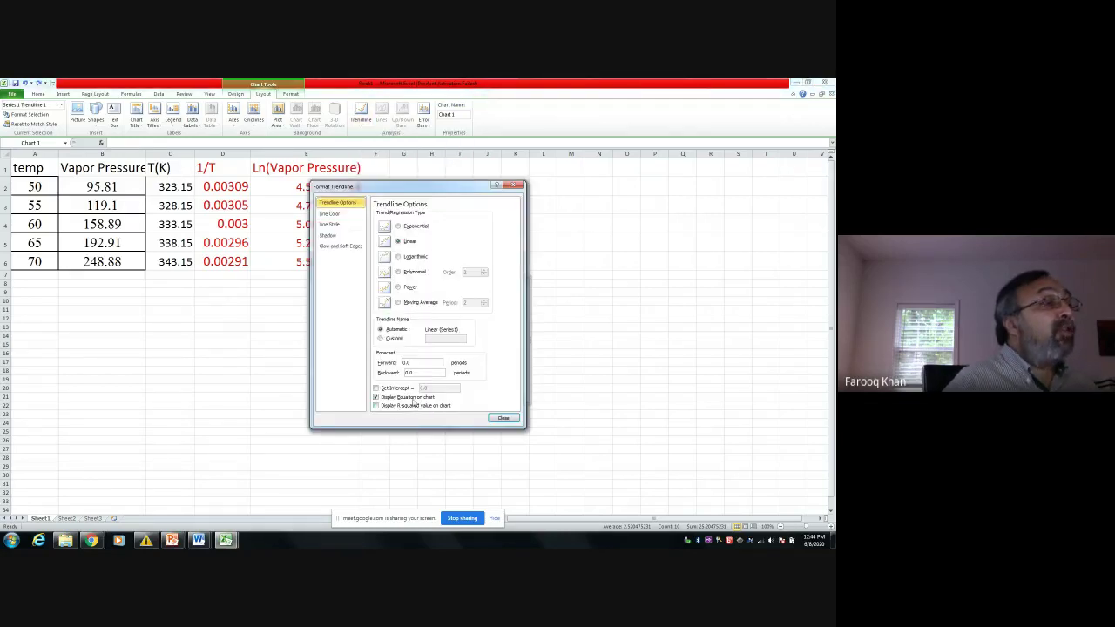
left_click(413, 408)
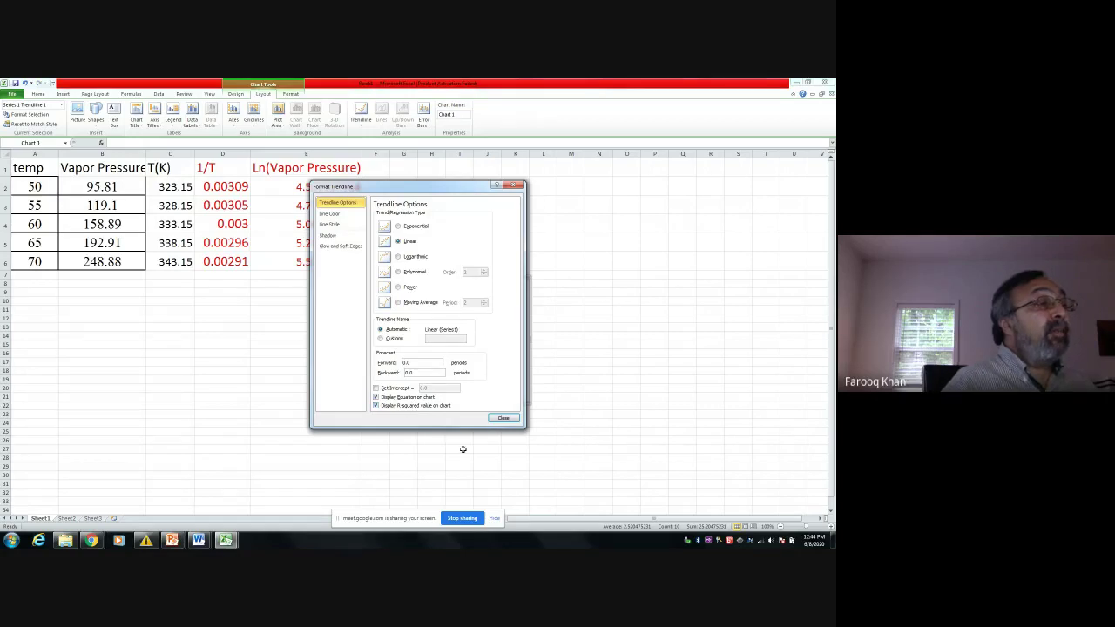
left_click(505, 419)
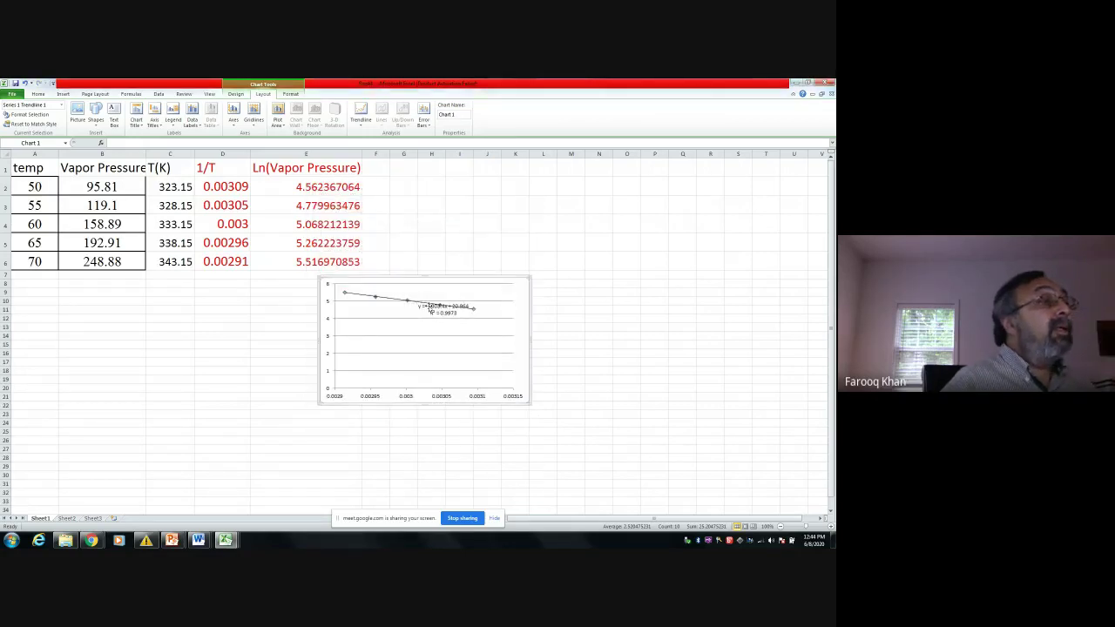
left_click_drag(436, 311, 391, 327)
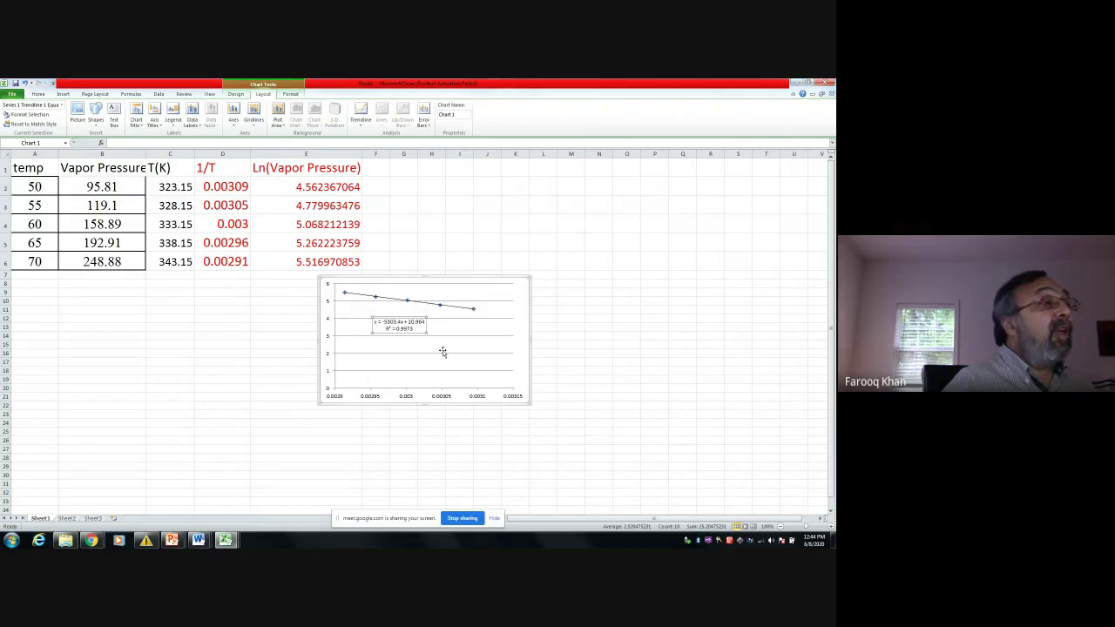
left_click(468, 357)
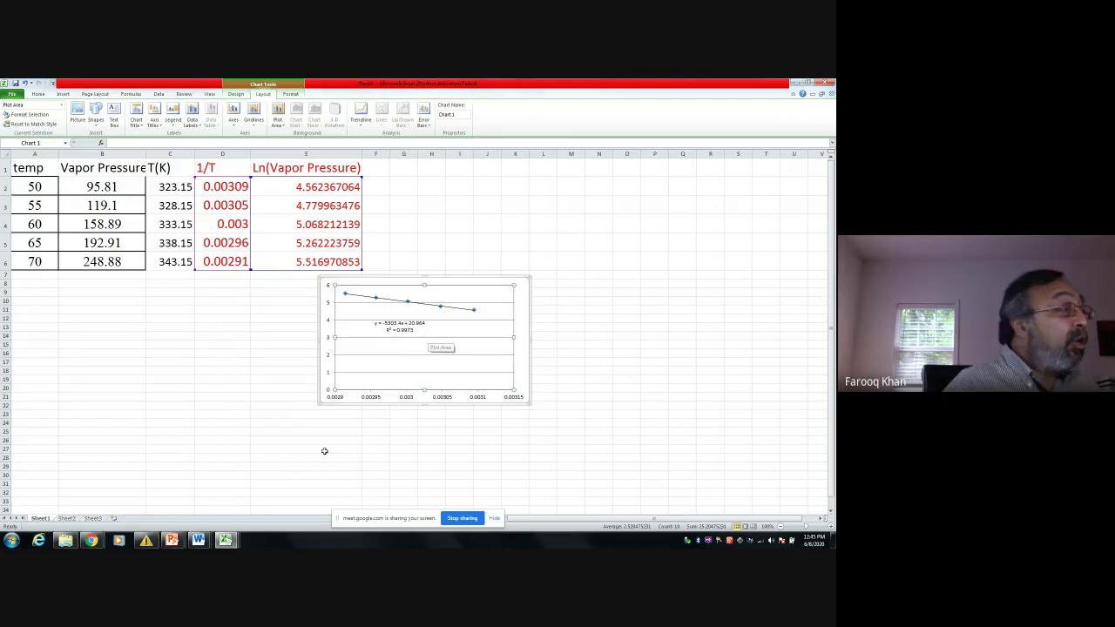
Switch to the Calculations presentation in PowerPoint, play its slide show through all three enthalpy of vaporization equations and exit the show.
mouse_move(172, 540)
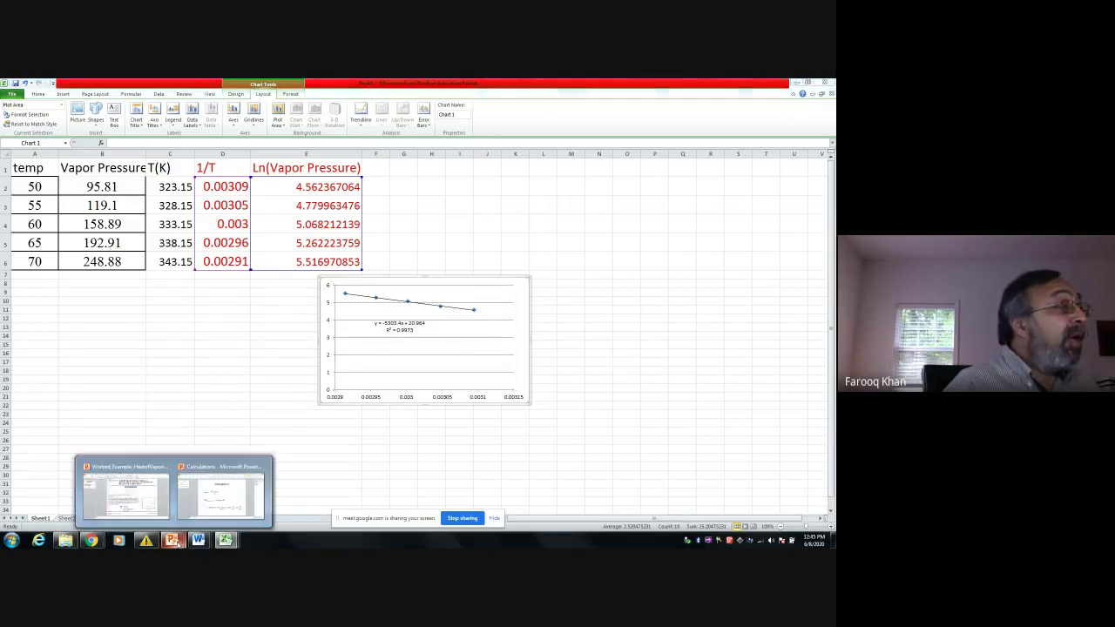
left_click(203, 520)
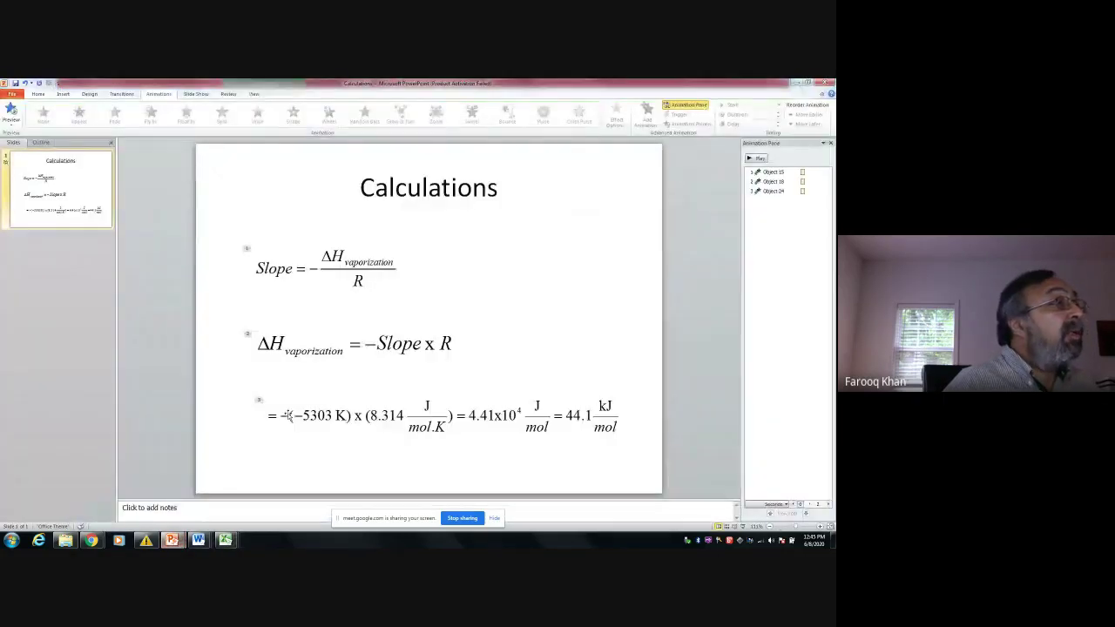
left_click(751, 527)
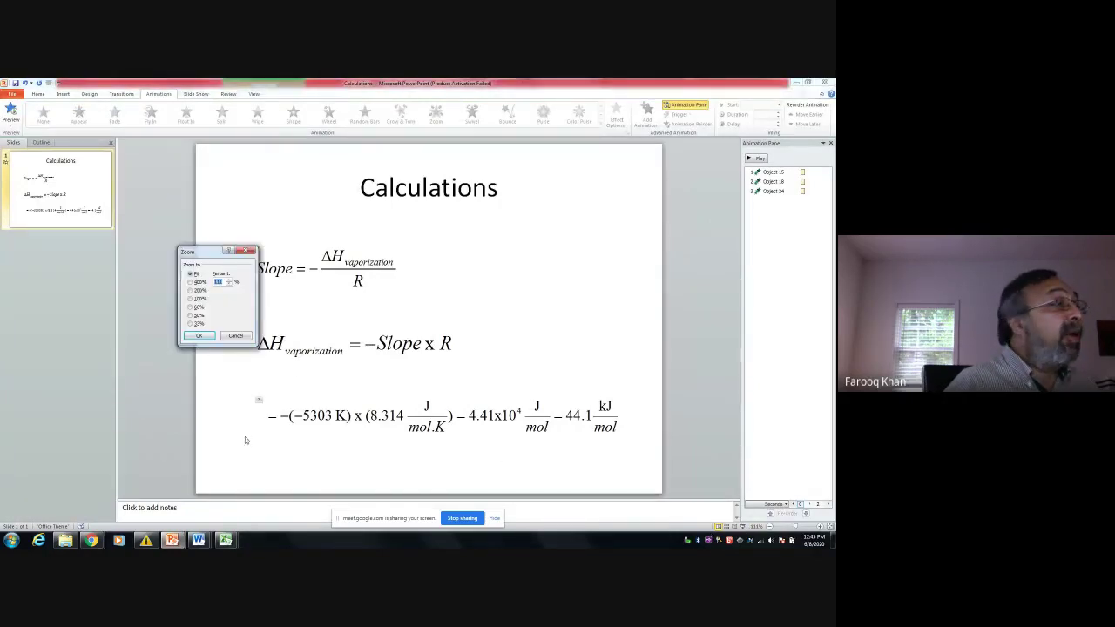
left_click(235, 335)
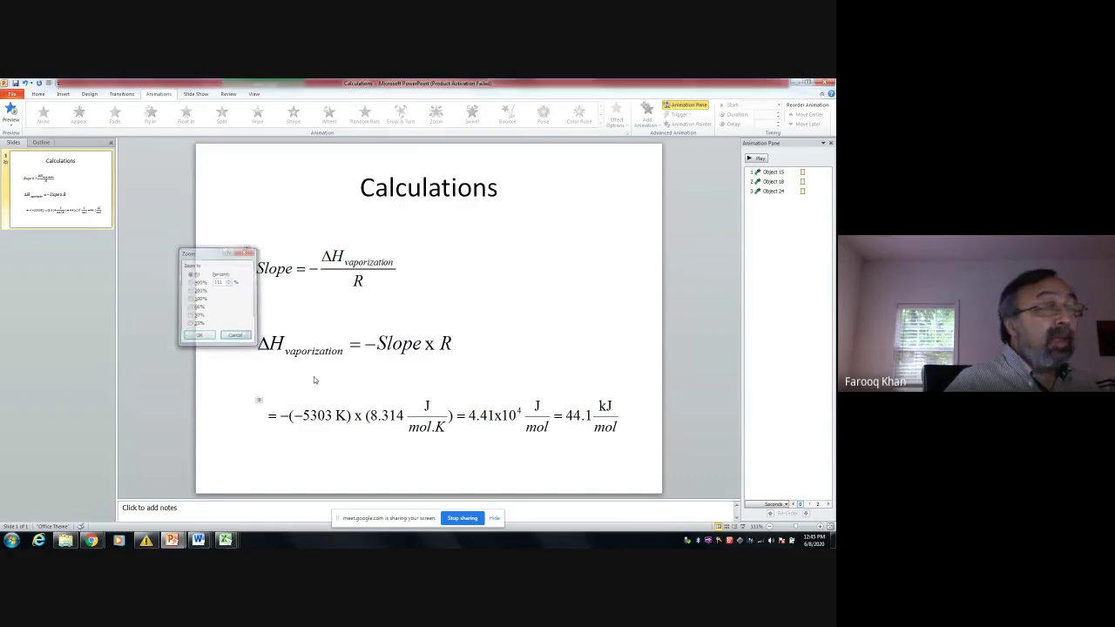
left_click(743, 529)
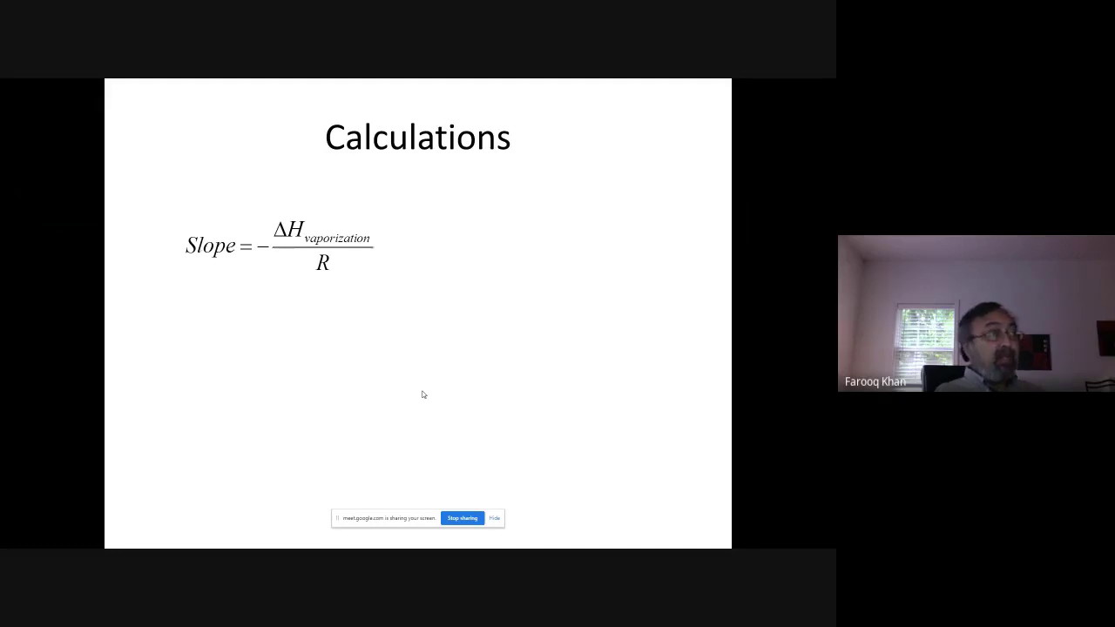
left_click(423, 395)
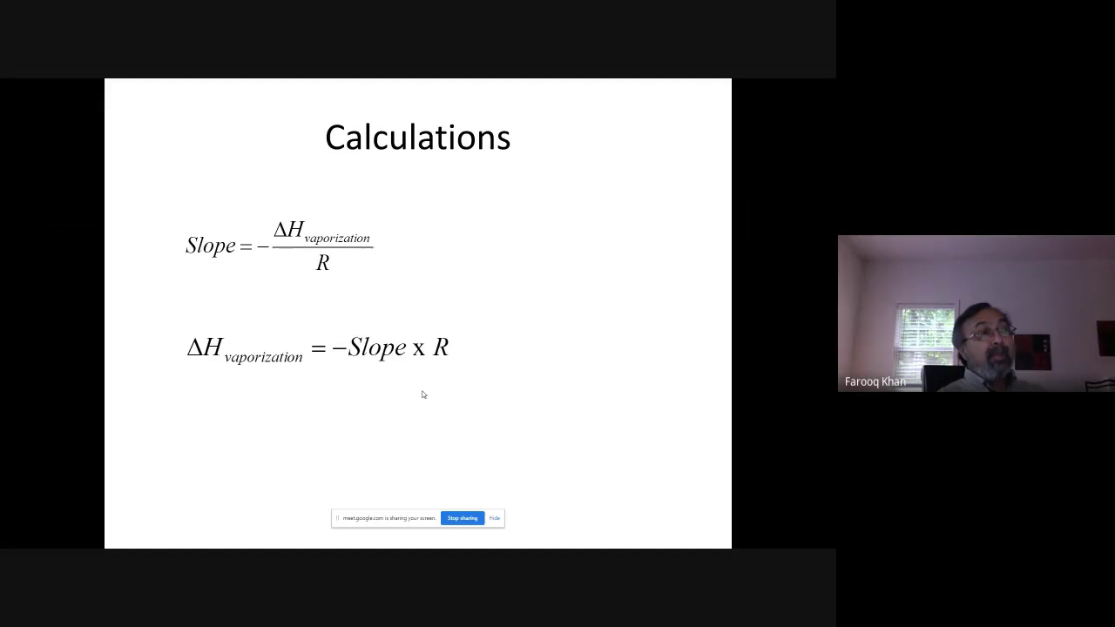
left_click(424, 394)
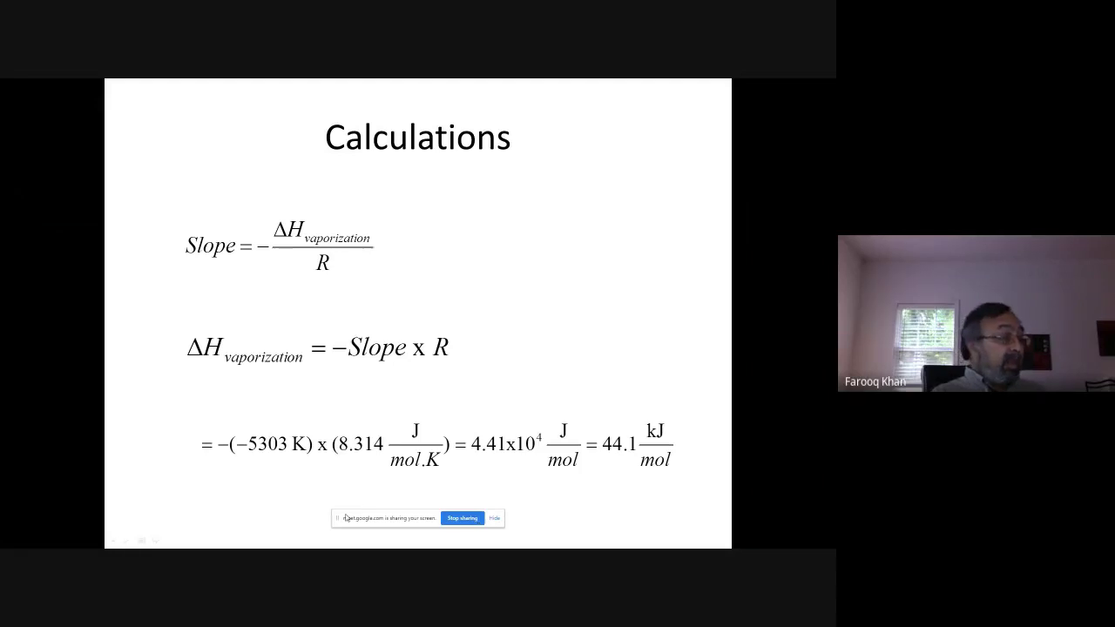
key("Escape")
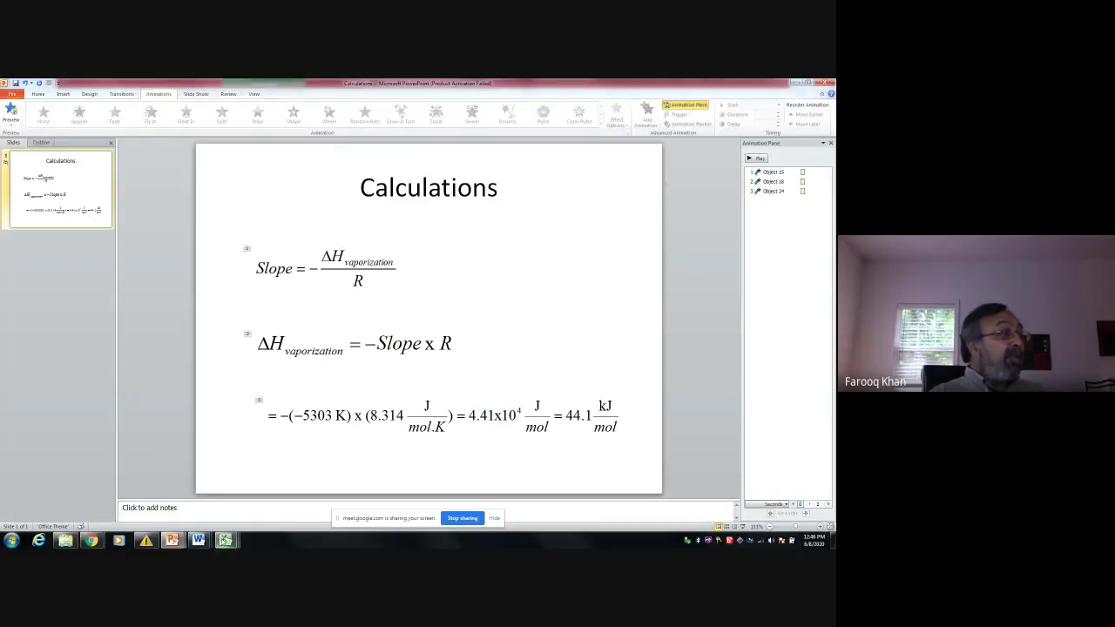
Switch to the Excel_Solutions workbook in Excel to view the finished table and labeled chart.
mouse_move(224, 540)
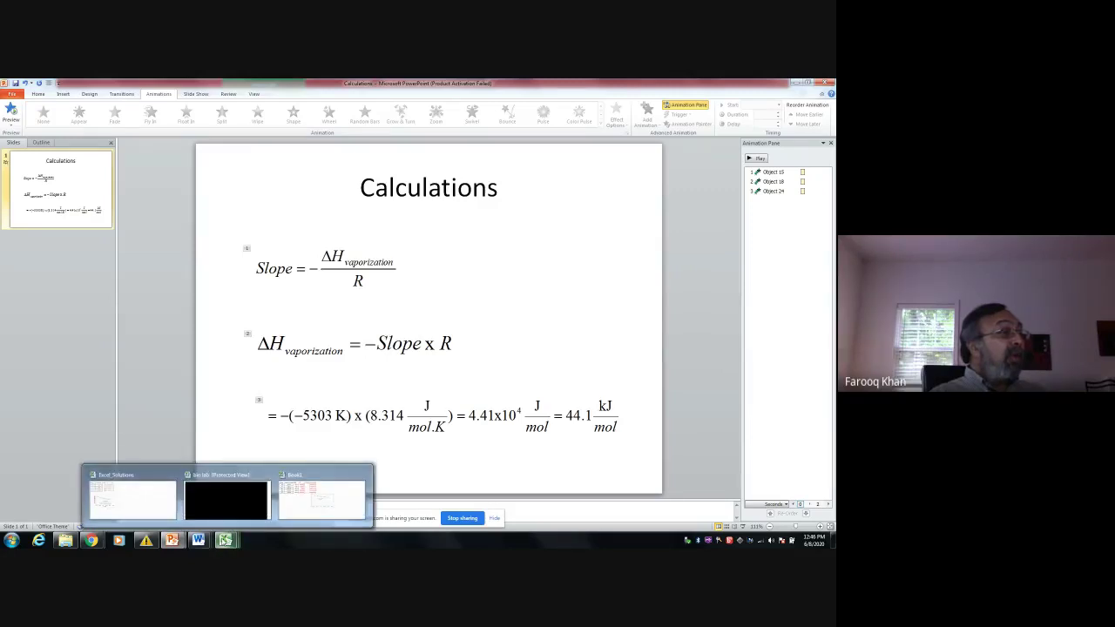
left_click(156, 496)
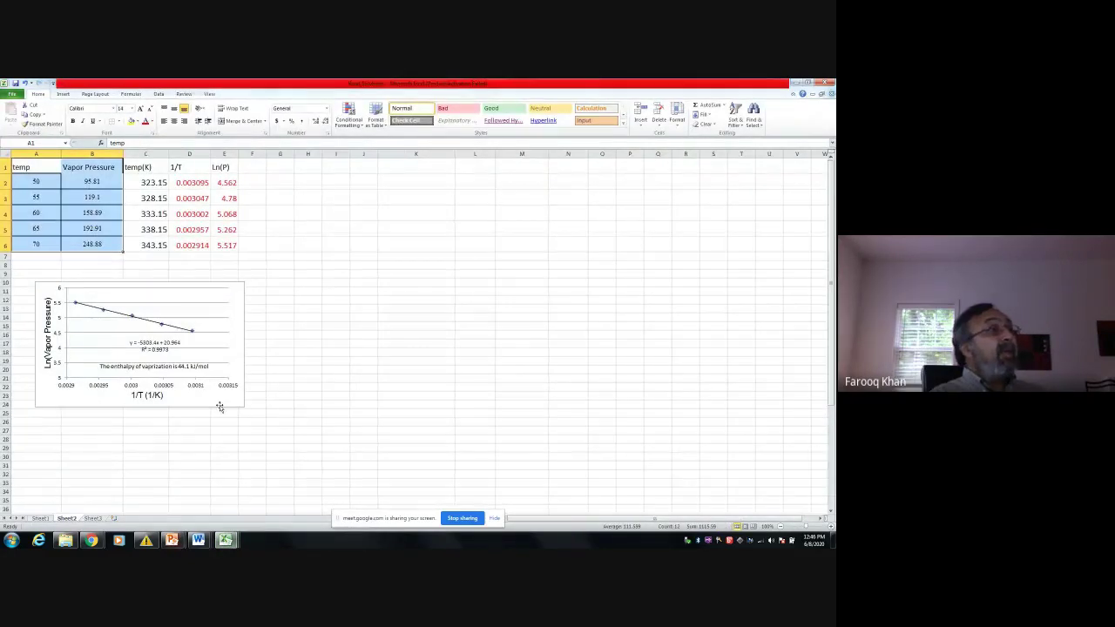